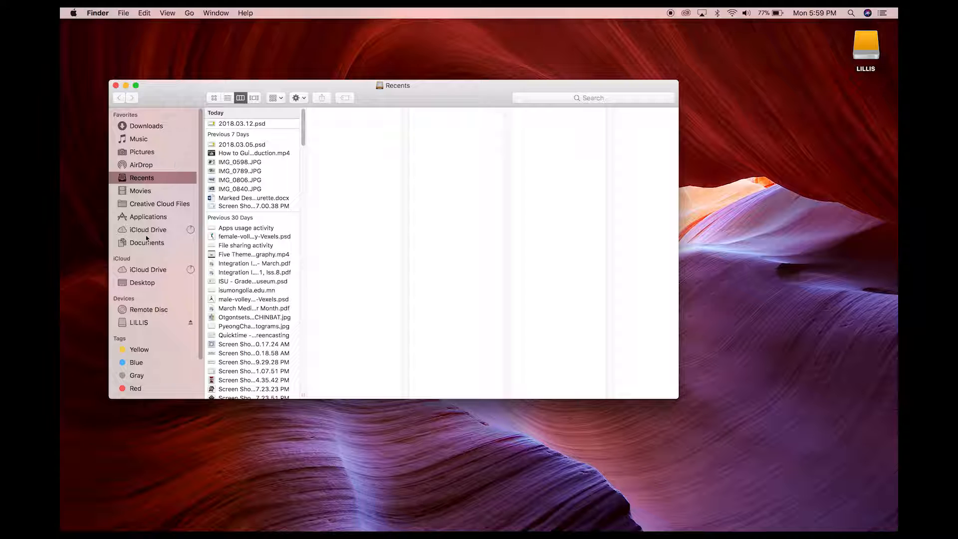
# Launch iMovie from the Applications folder and show the project's own media library
pyautogui.click(157, 218)
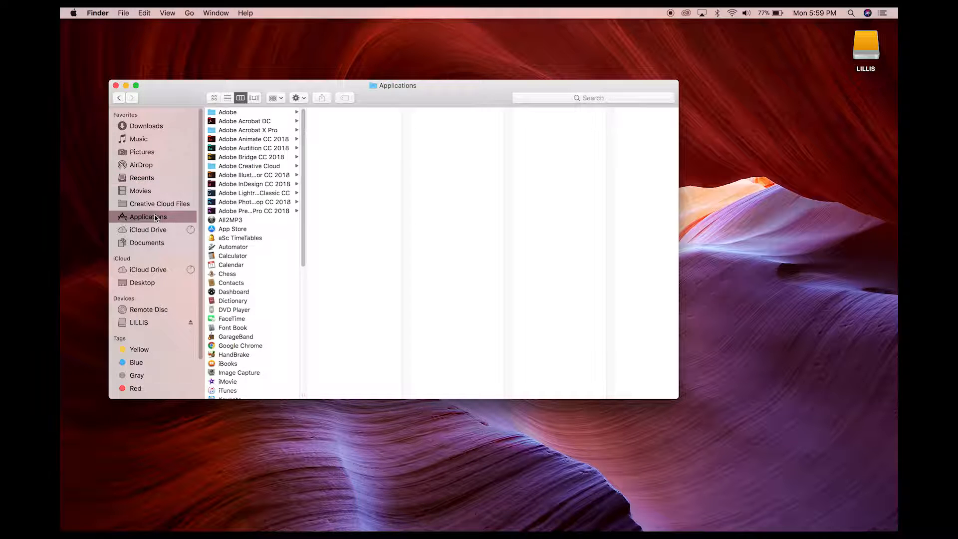
pyautogui.scroll(-5, 303, 205)
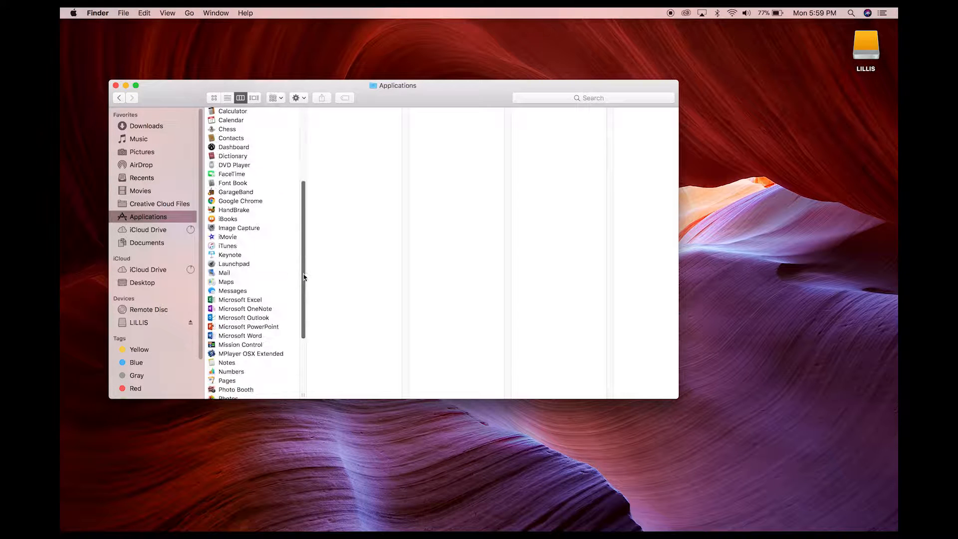
pyautogui.click(262, 247)
pyautogui.click(255, 237)
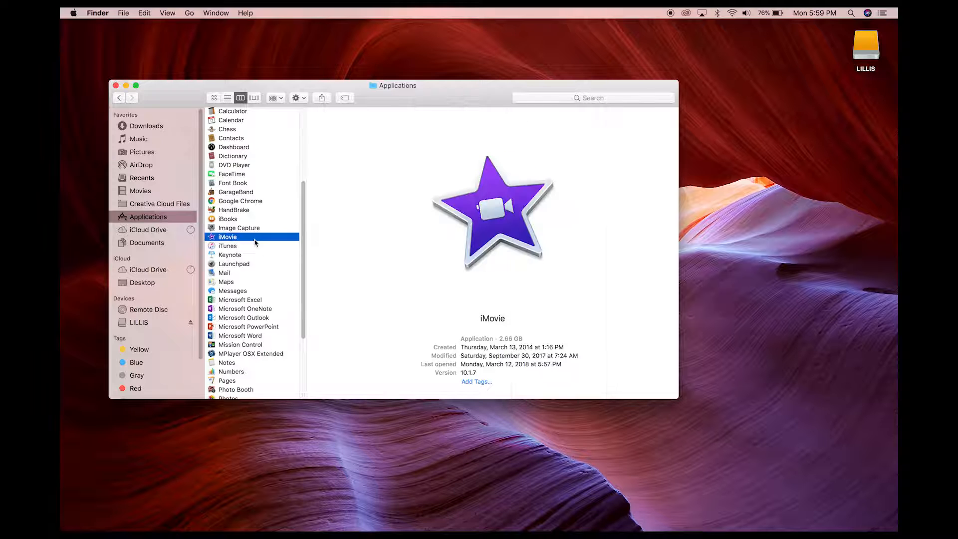
pyautogui.doubleClick(215, 237)
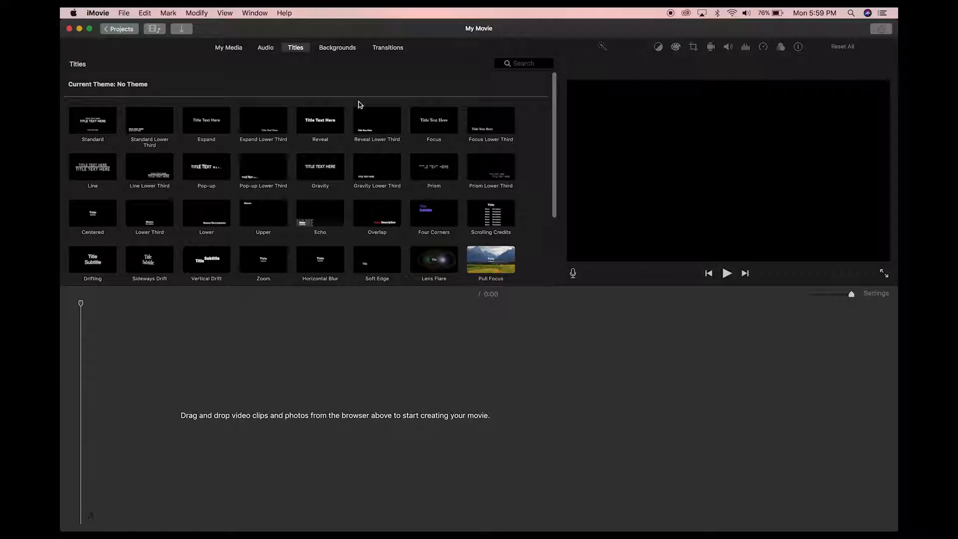
pyautogui.click(245, 49)
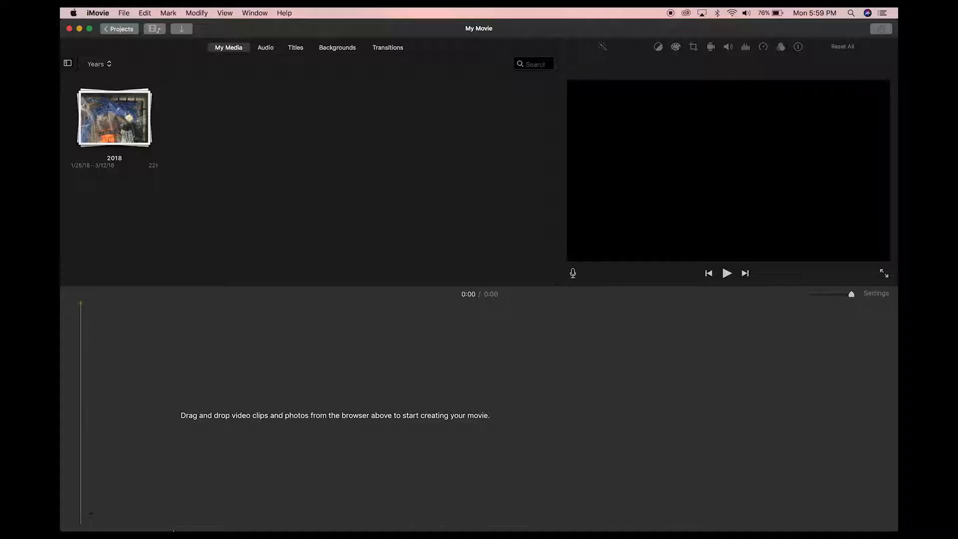
# Switch to Finder and open the How to Guide folder under UBC MET, ETEC 510, Assignments, Design Proposal, website, videos in Documents
pyautogui.click(188, 509)
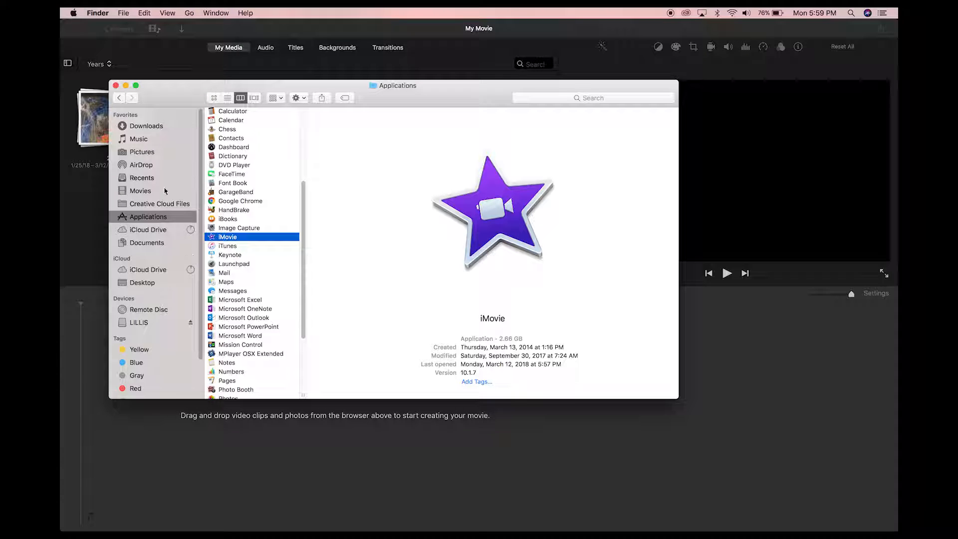
pyautogui.click(163, 242)
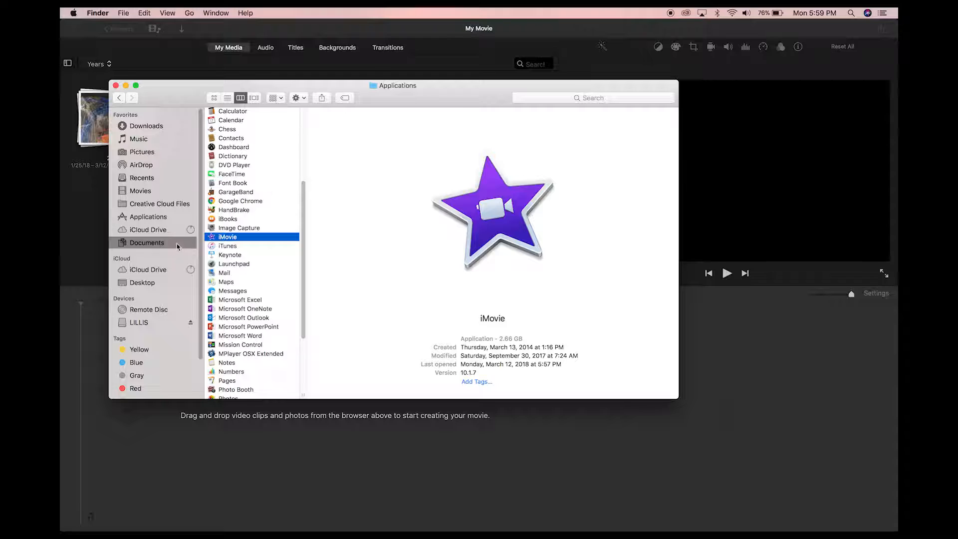
pyautogui.click(247, 134)
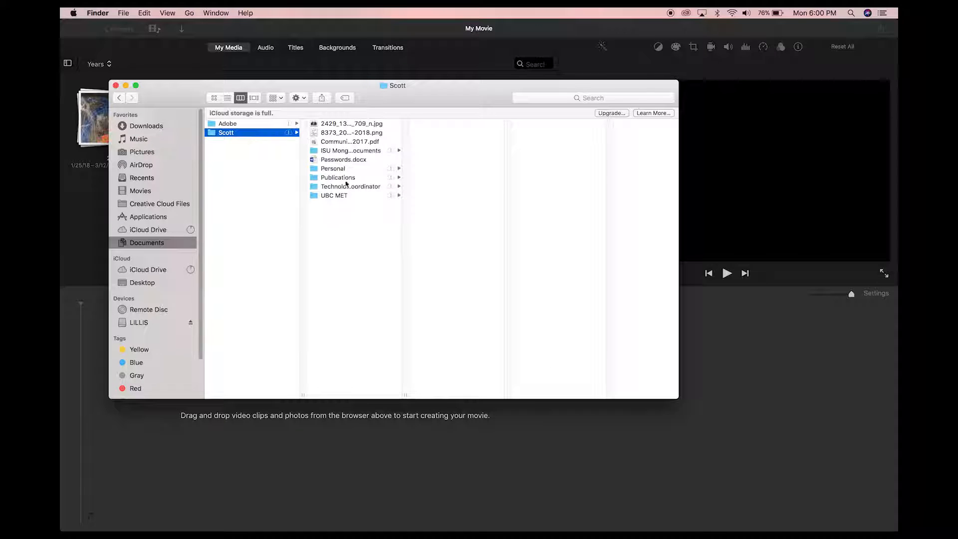
pyautogui.click(338, 194)
pyautogui.click(461, 152)
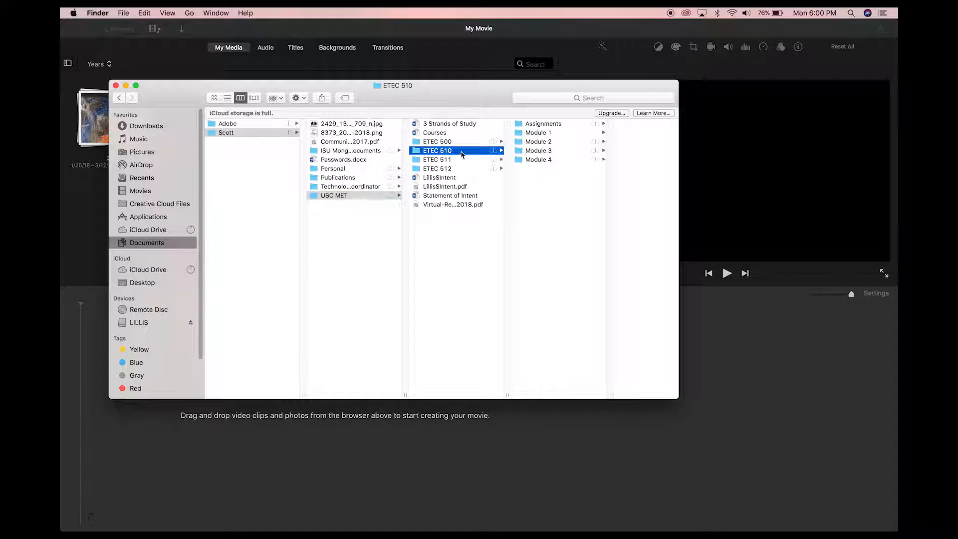
pyautogui.click(551, 126)
pyautogui.click(603, 125)
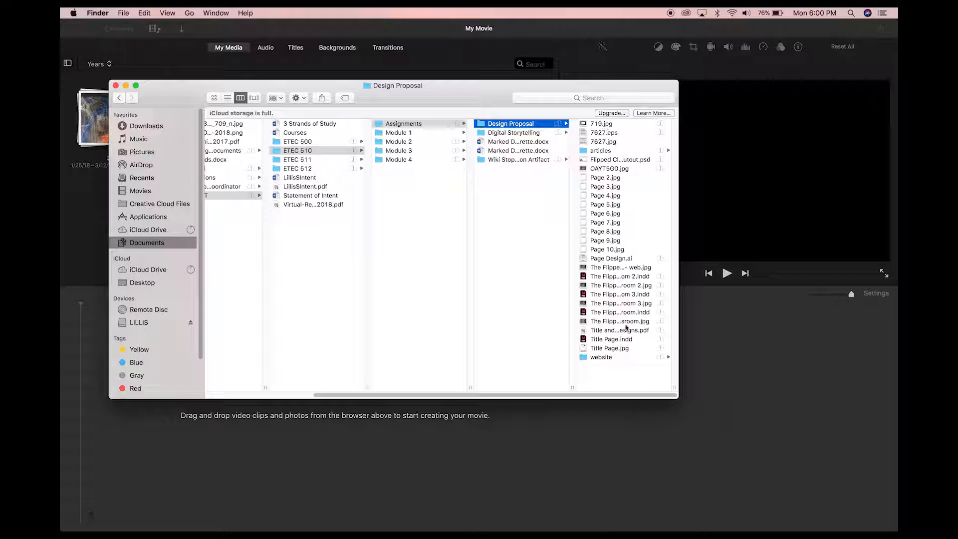
pyautogui.click(619, 358)
pyautogui.click(606, 134)
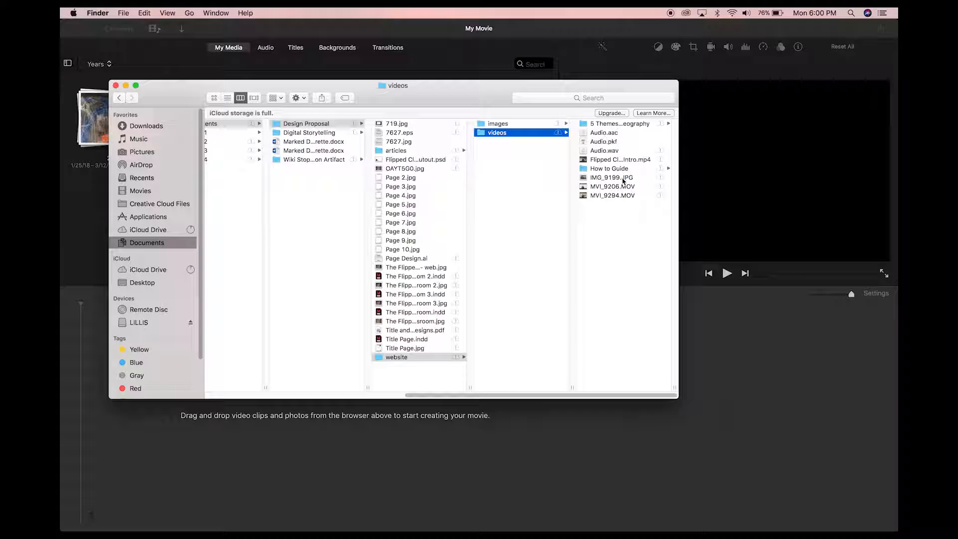
pyautogui.click(621, 169)
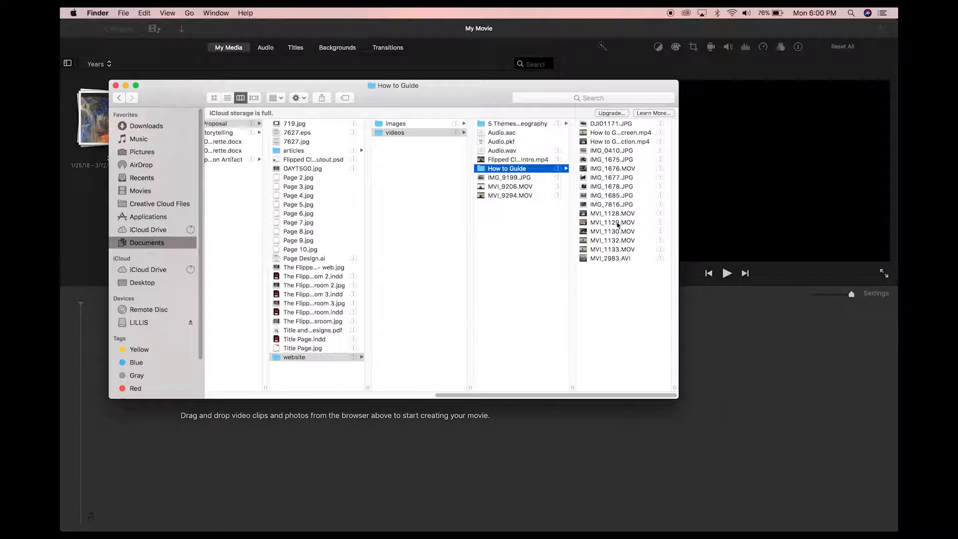
# Add MVI_1128.MOV from the How to Guide folder to the empty iMovie timeline and return to the project
pyautogui.click(613, 214)
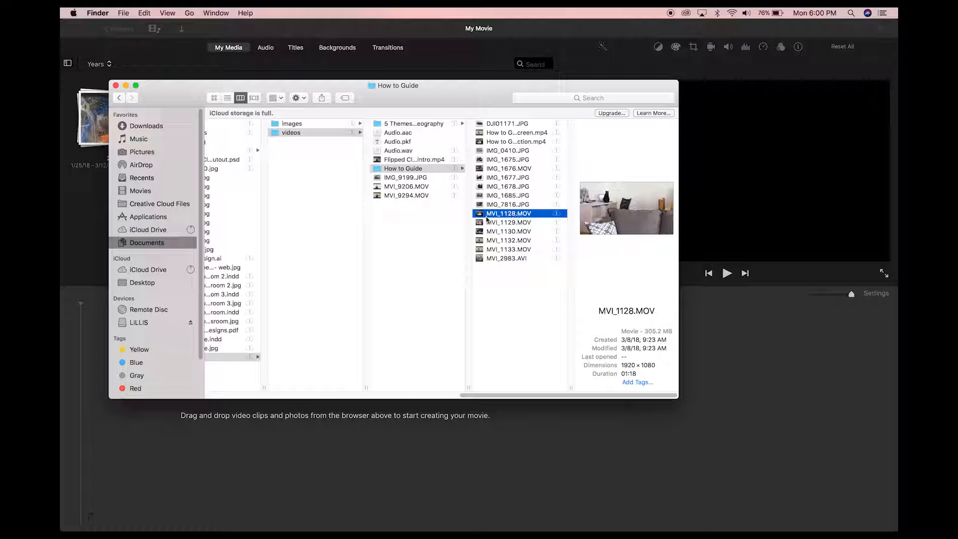
pyautogui.moveTo(479, 218); pyautogui.dragTo(408, 449)
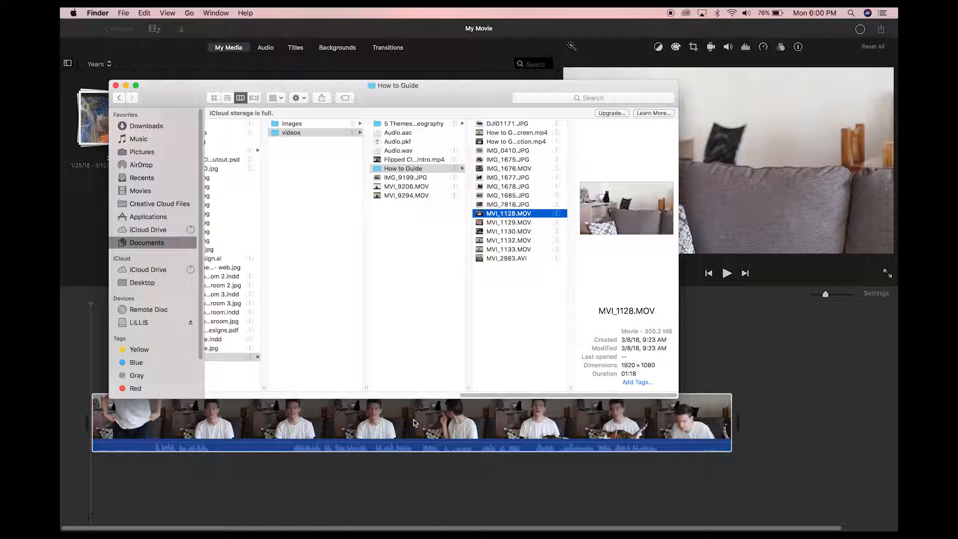
pyautogui.click(704, 353)
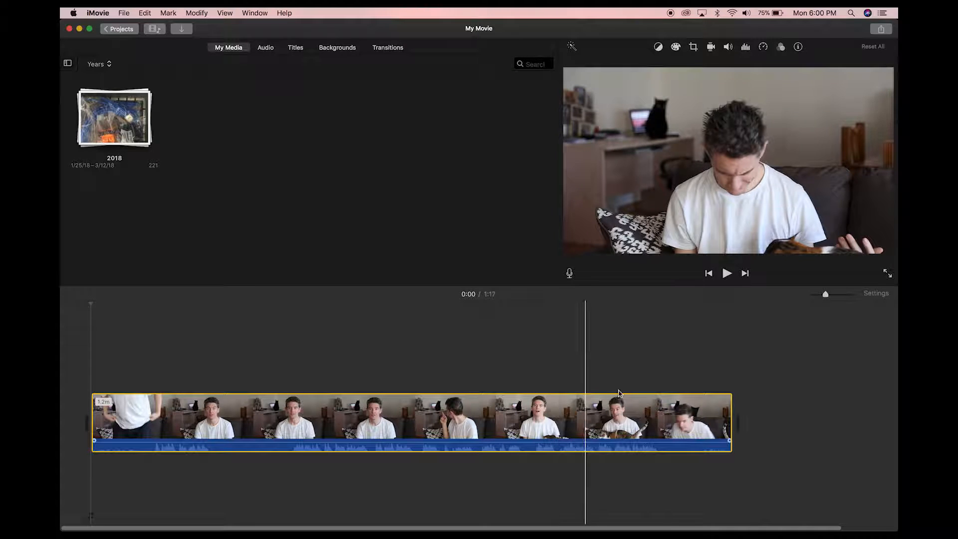
# Trim about 20 seconds off the start of the clip and about 31 seconds off its end
pyautogui.moveTo(827, 294); pyautogui.dragTo(834, 295)
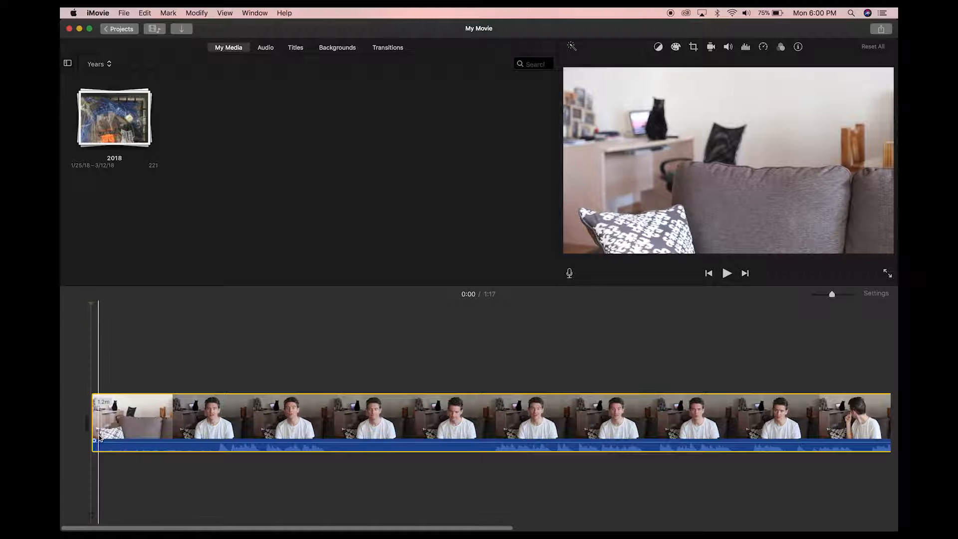
pyautogui.moveTo(95, 425); pyautogui.dragTo(419, 440)
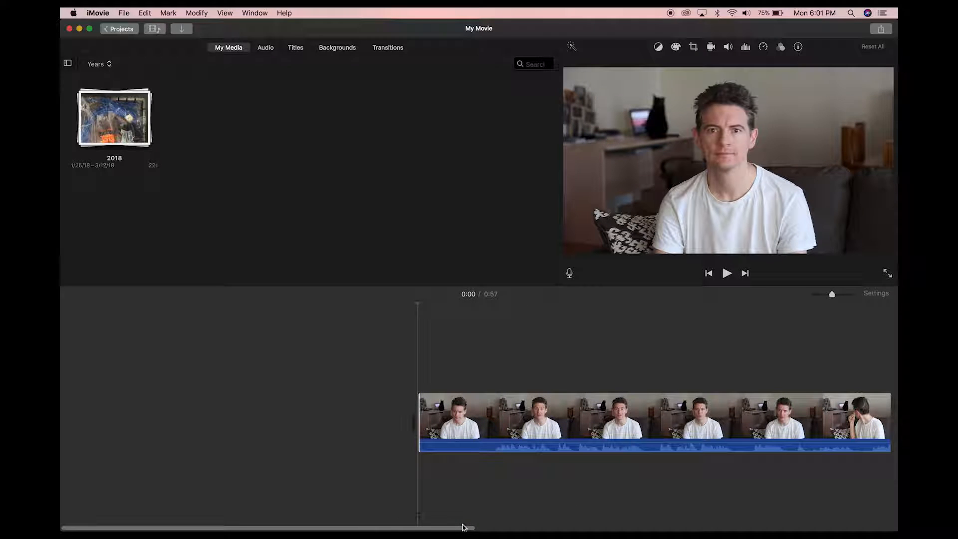
pyautogui.moveTo(461, 528); pyautogui.dragTo(649, 528)
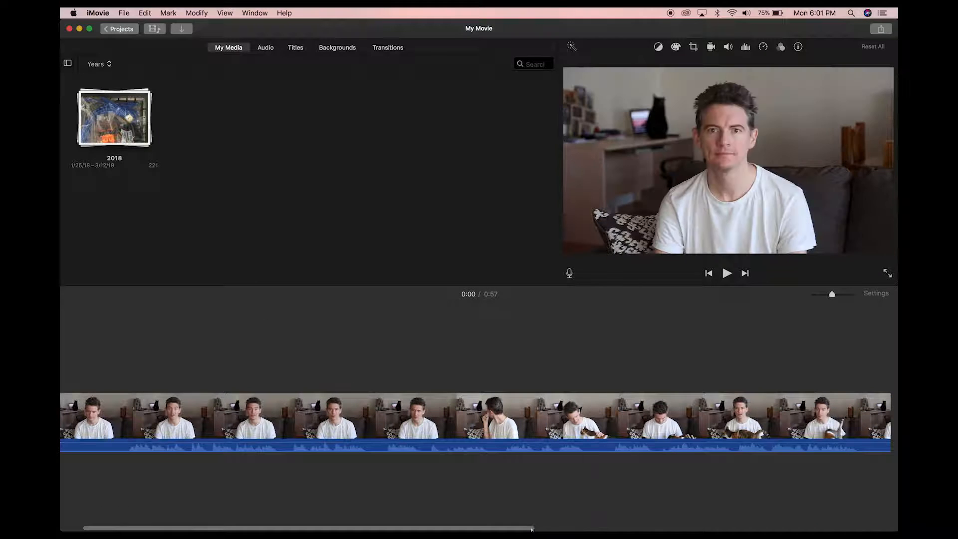
pyautogui.hscroll(-3, 531, 528)
pyautogui.hscroll(5, 509, 529)
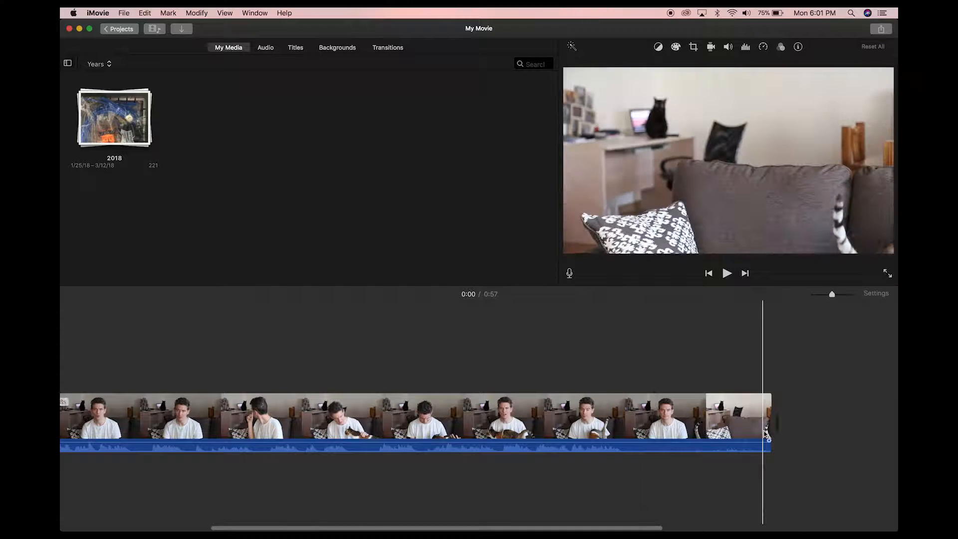
pyautogui.moveTo(762, 410); pyautogui.dragTo(246, 365)
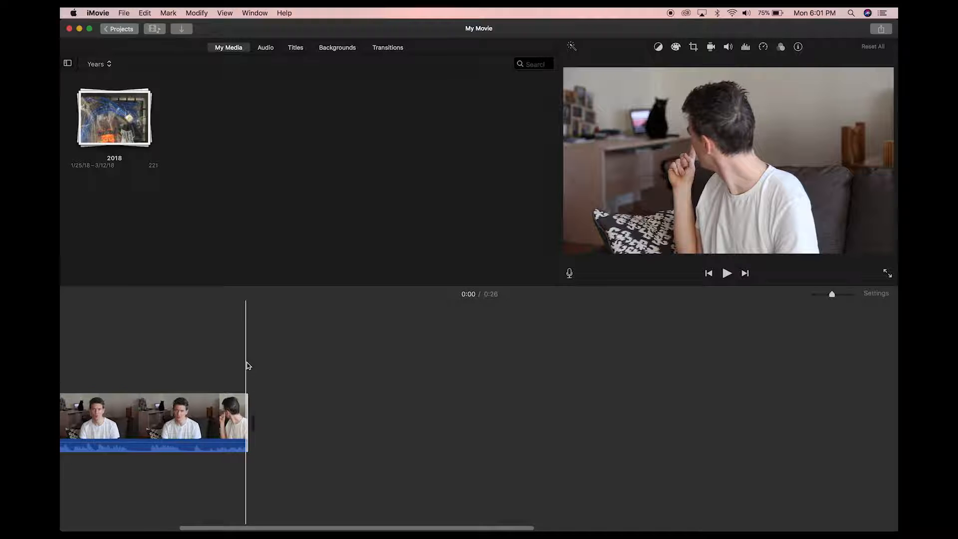
pyautogui.moveTo(287, 529); pyautogui.dragTo(169, 528)
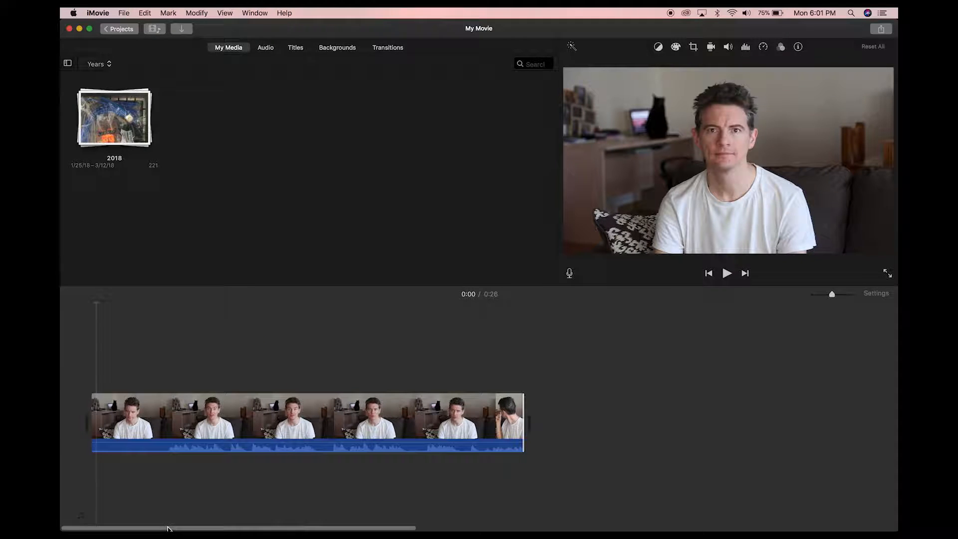
# Insert a Pop-up title before the clip reading "how to edit in iMovie" and extend its duration to 5.0 seconds
pyautogui.click(295, 48)
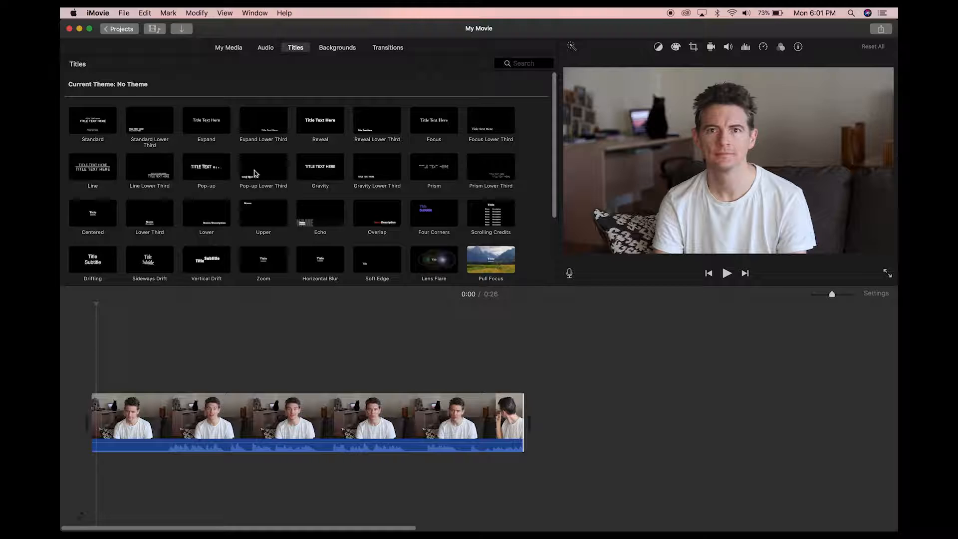
pyautogui.moveTo(207, 170); pyautogui.dragTo(79, 400)
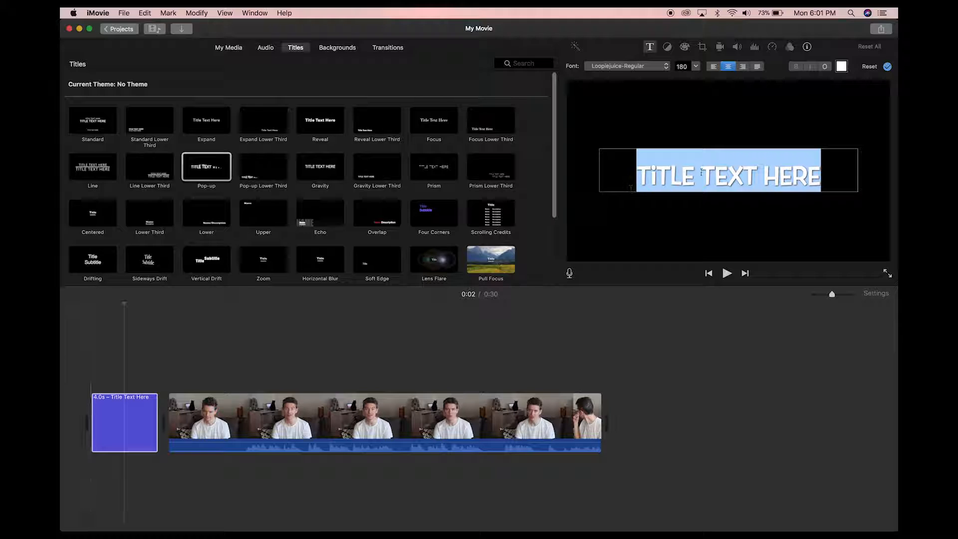
pyautogui.click(702, 174)
pyautogui.tripleClick(716, 172)
pyautogui.write('HOW TO')
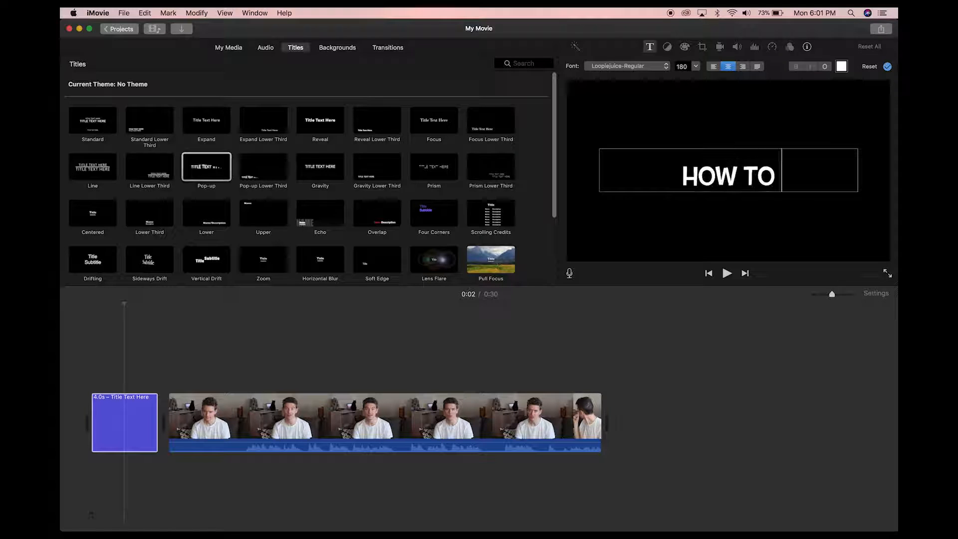
pyautogui.write(' EDIT IN')
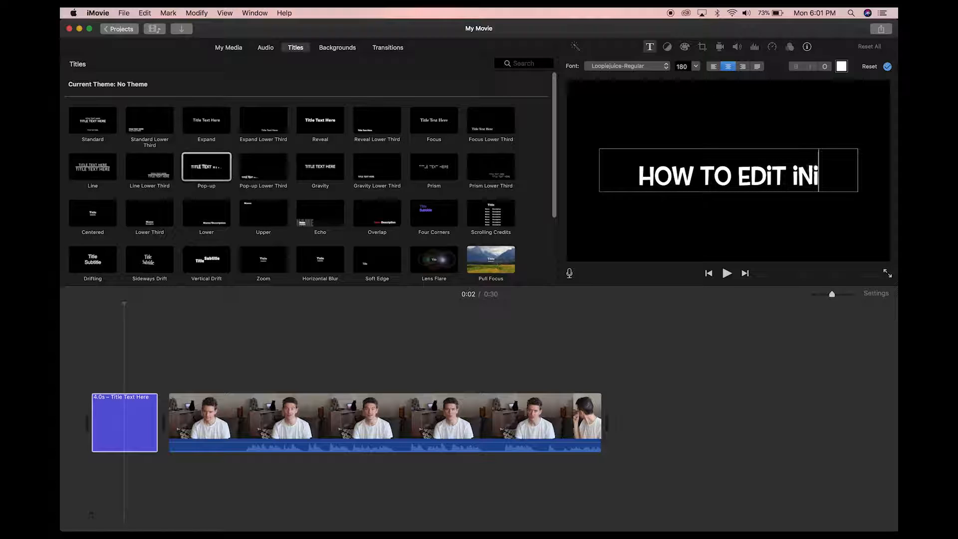
pyautogui.write(' iMOVIE')
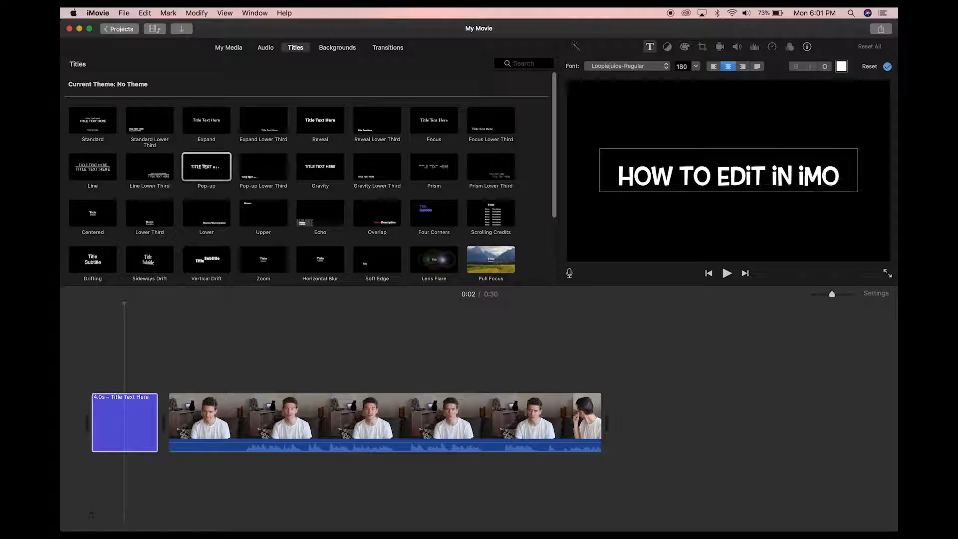
pyautogui.click(735, 227)
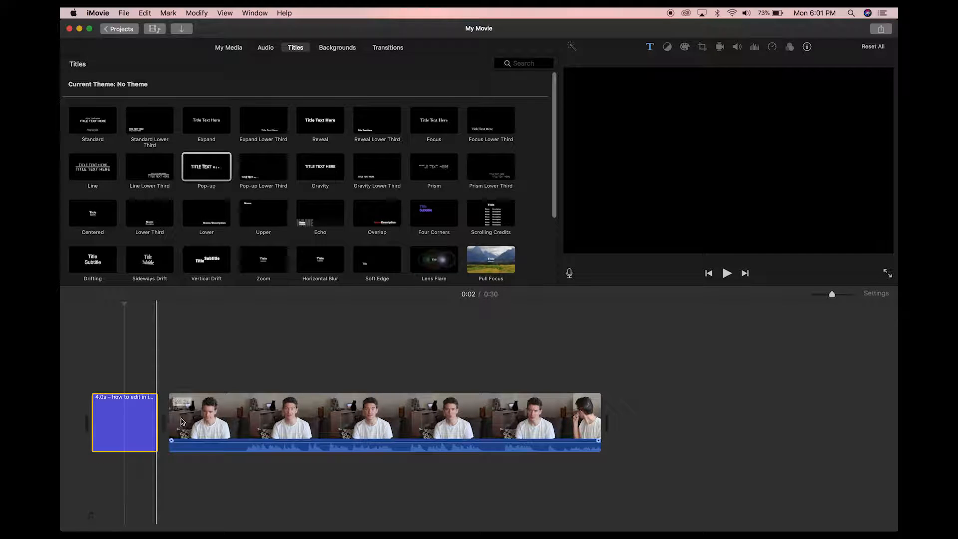
pyautogui.moveTo(158, 406); pyautogui.dragTo(173, 409)
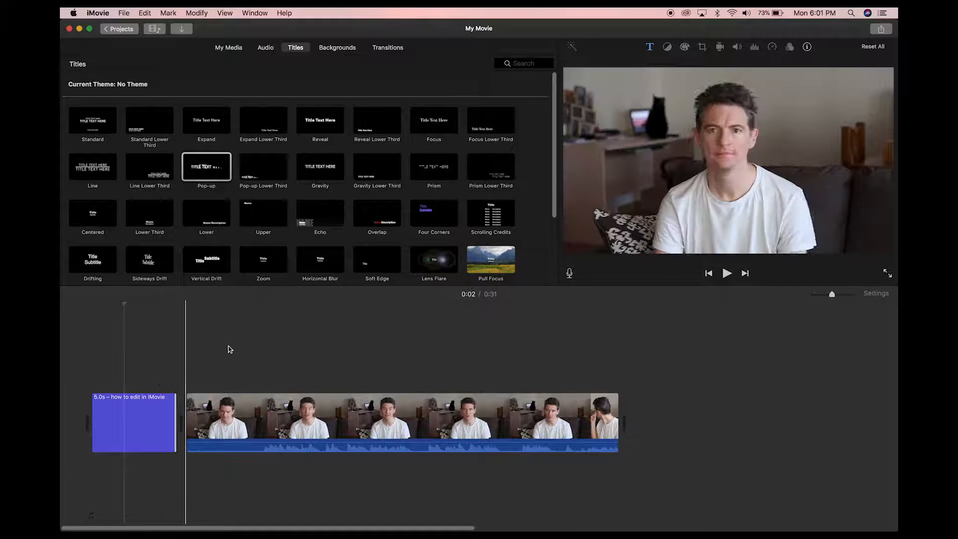
# Play the movie from the beginning through the opening title into the clip, stopping at 0:07
pyautogui.click(85, 332)
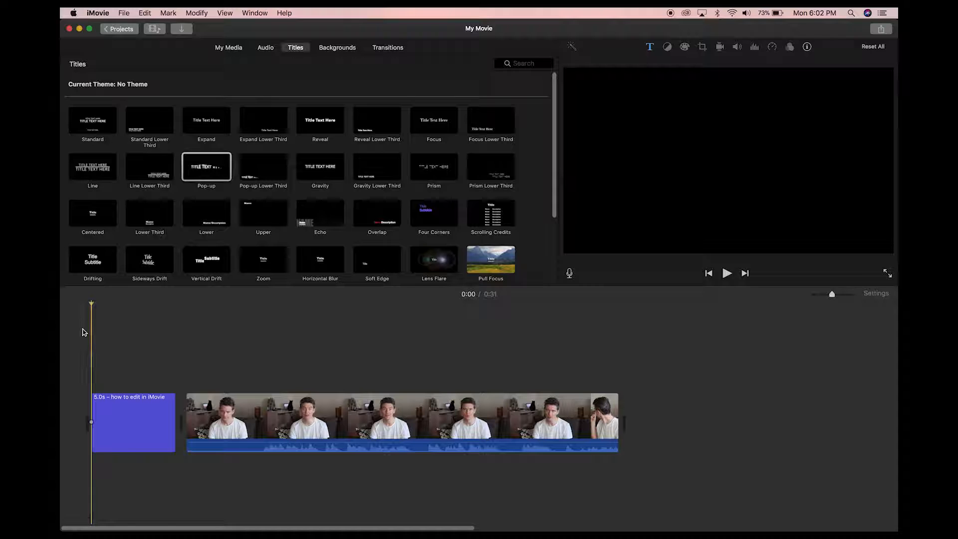
pyautogui.click(727, 274)
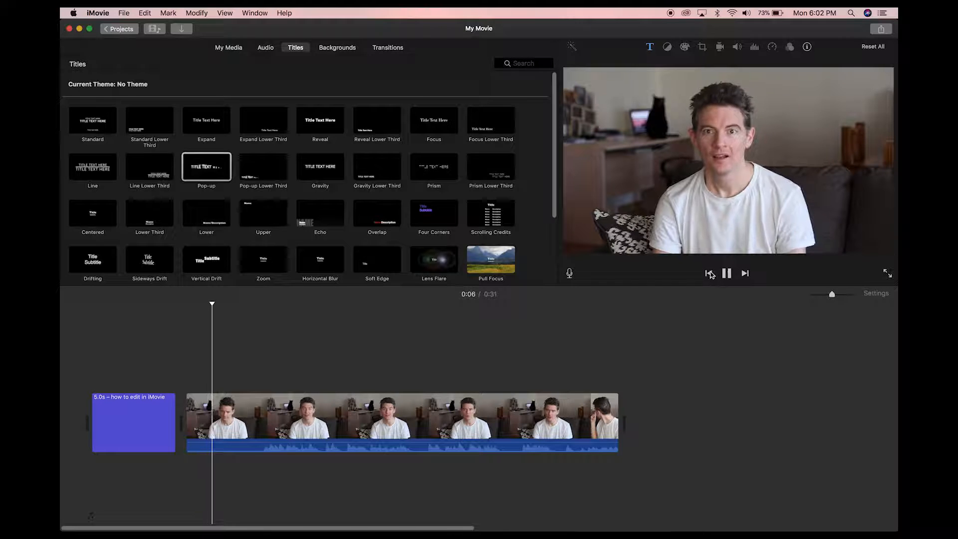
pyautogui.click(726, 274)
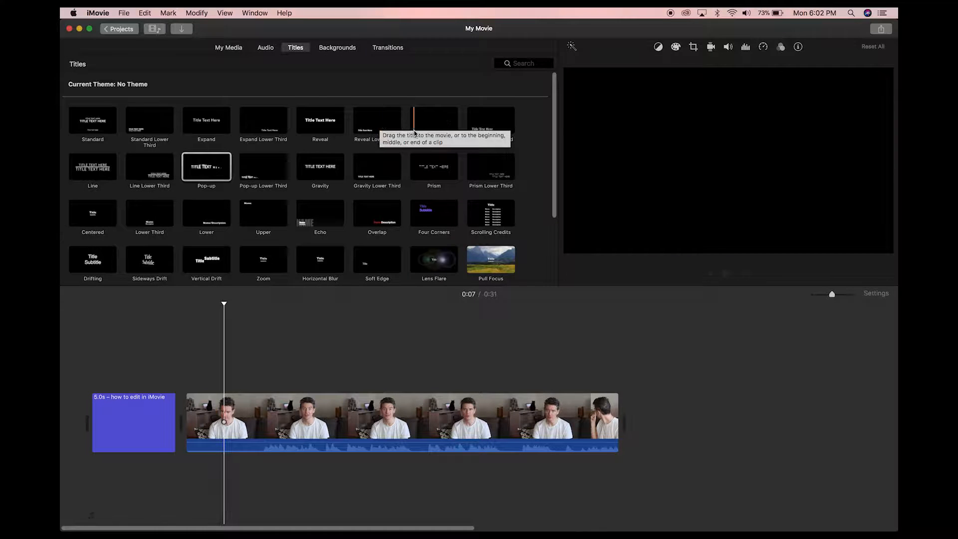
# Overlay a Reveal Lower Third title on the clip at 0:07 reading "Look at the cat behind me" and preview it
pyautogui.click(387, 132)
pyautogui.moveTo(386, 131); pyautogui.dragTo(226, 388)
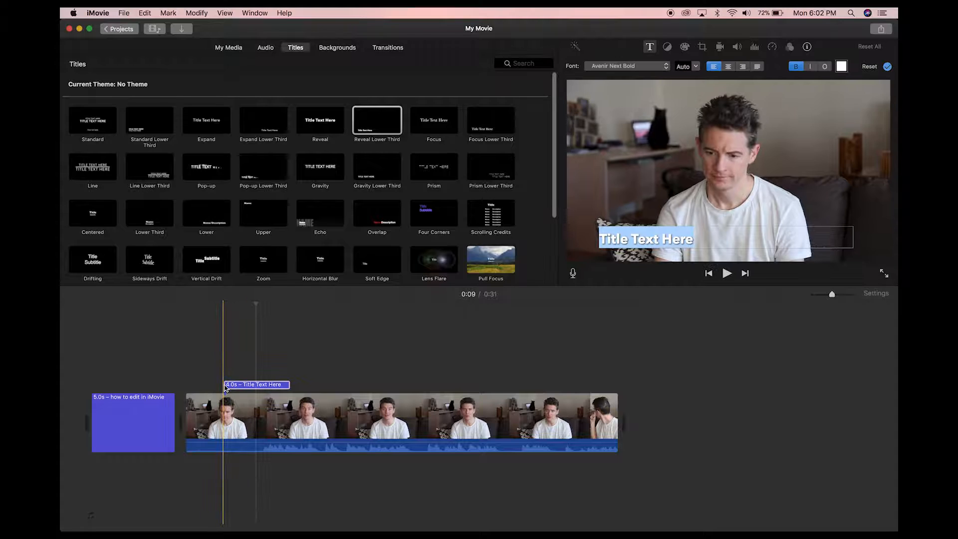
pyautogui.click(656, 235)
pyautogui.tripleClick(654, 235)
pyautogui.write('Look a')
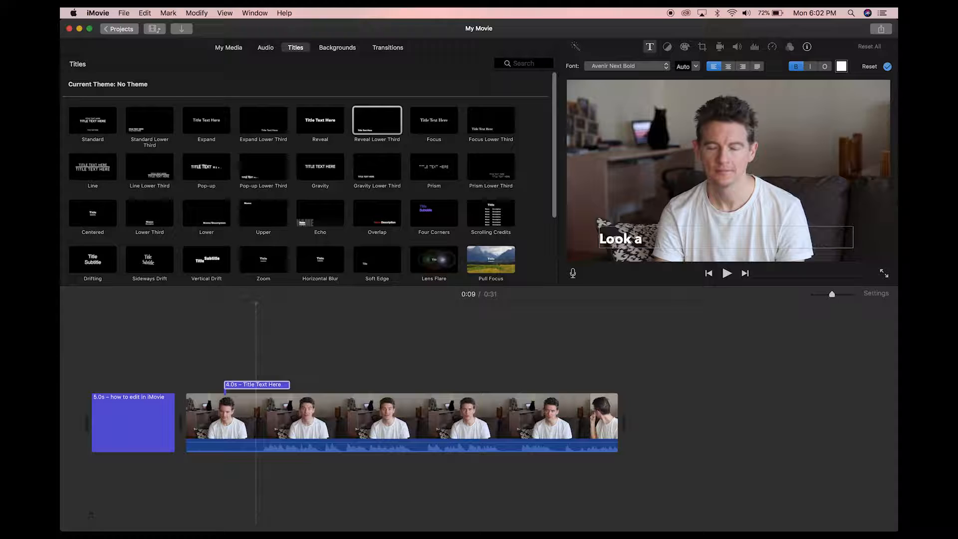
pyautogui.write('t the cat behind me')
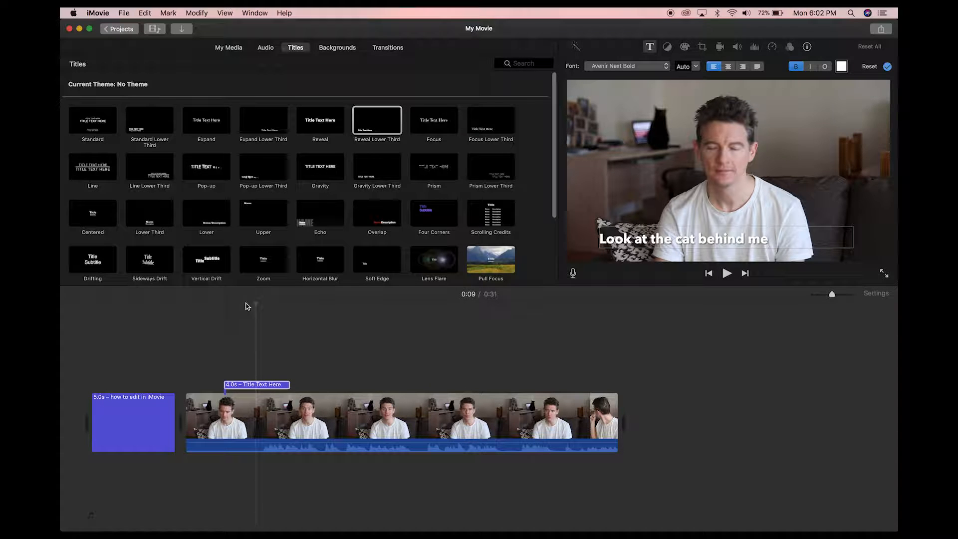
pyautogui.click(208, 306)
pyautogui.click(728, 273)
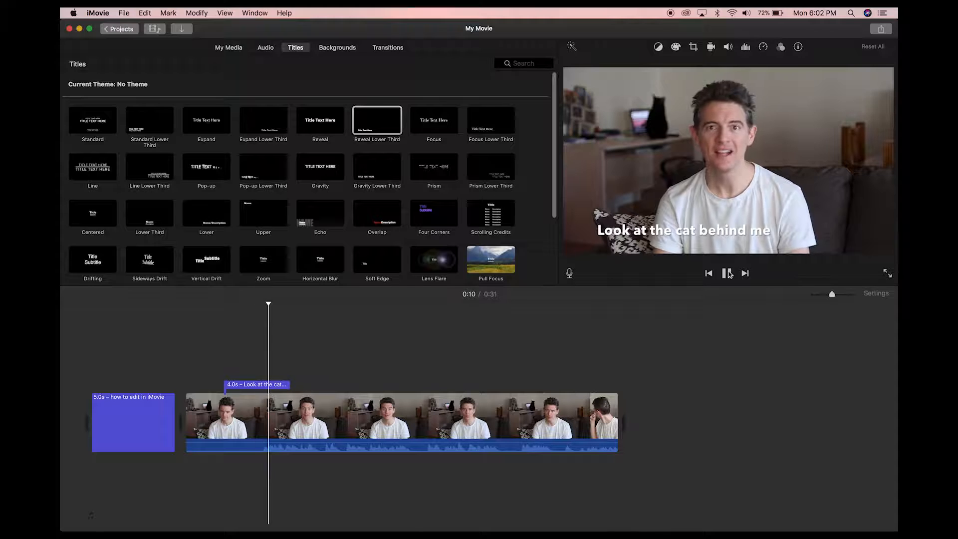
# Shift the "Look at the cat behind me" caption to start at about 0:09, then replay from 0:07 to check it
pyautogui.click(727, 273)
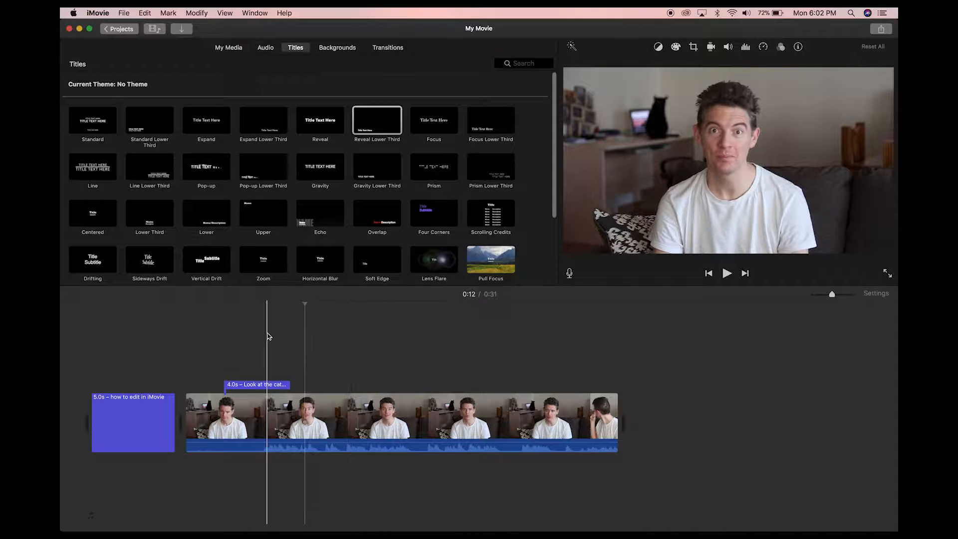
pyautogui.click(218, 302)
pyautogui.click(252, 304)
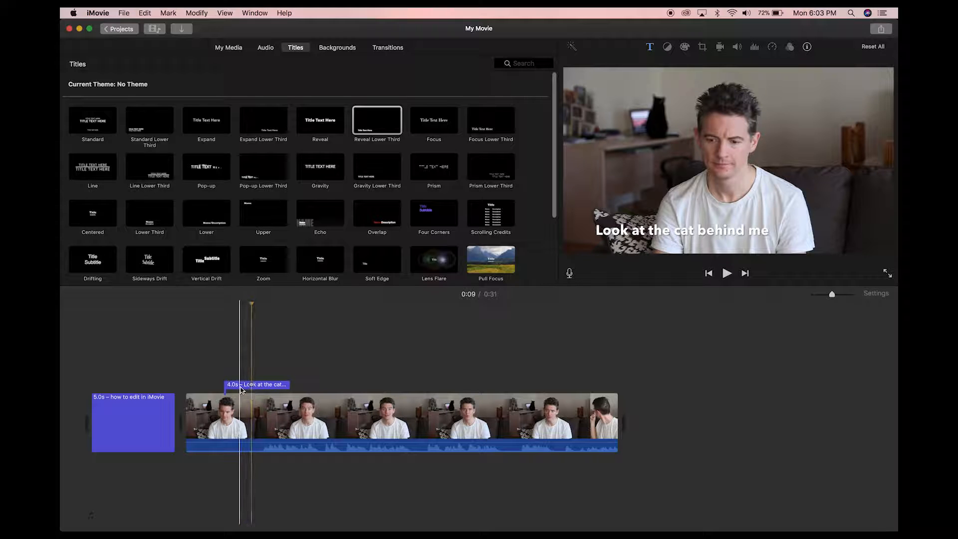
pyautogui.moveTo(245, 389); pyautogui.dragTo(269, 389)
pyautogui.click(226, 306)
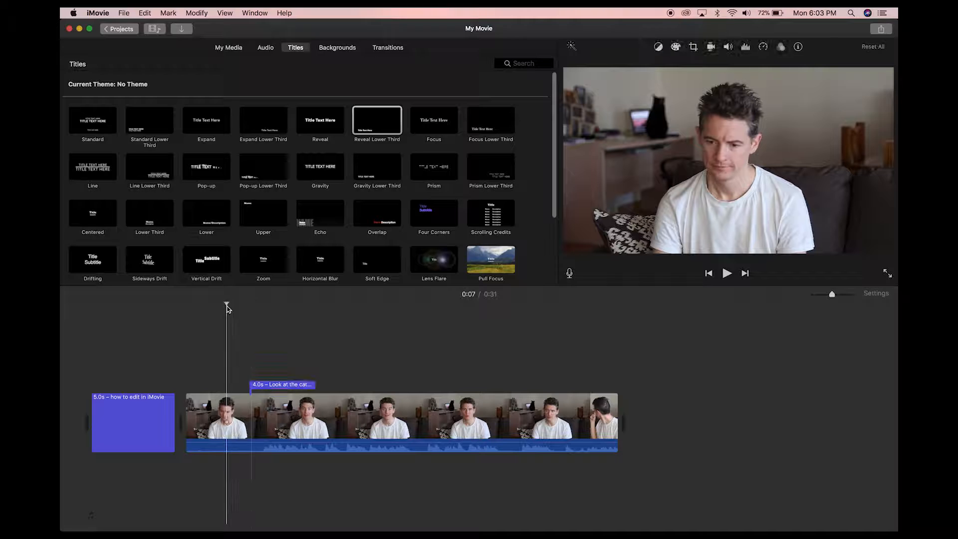
pyautogui.click(727, 273)
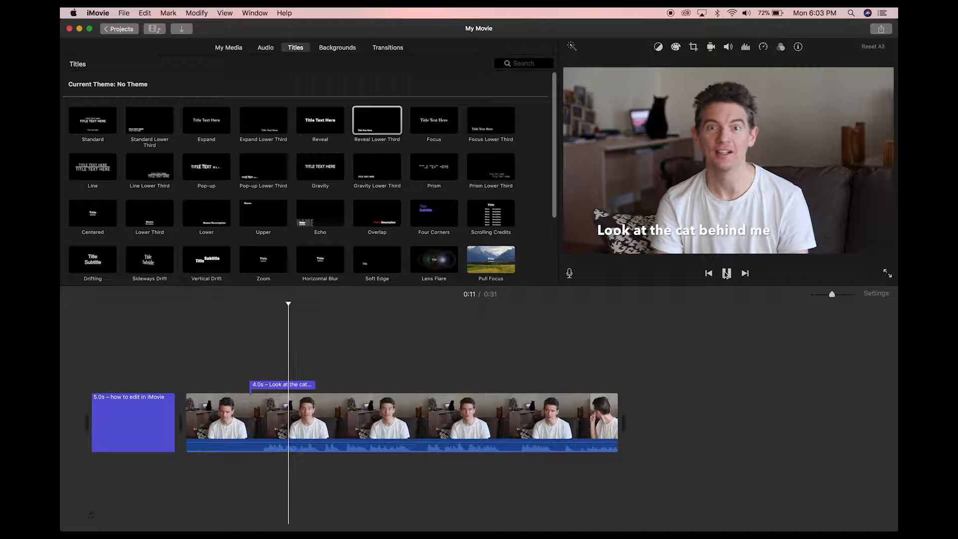
pyautogui.click(727, 273)
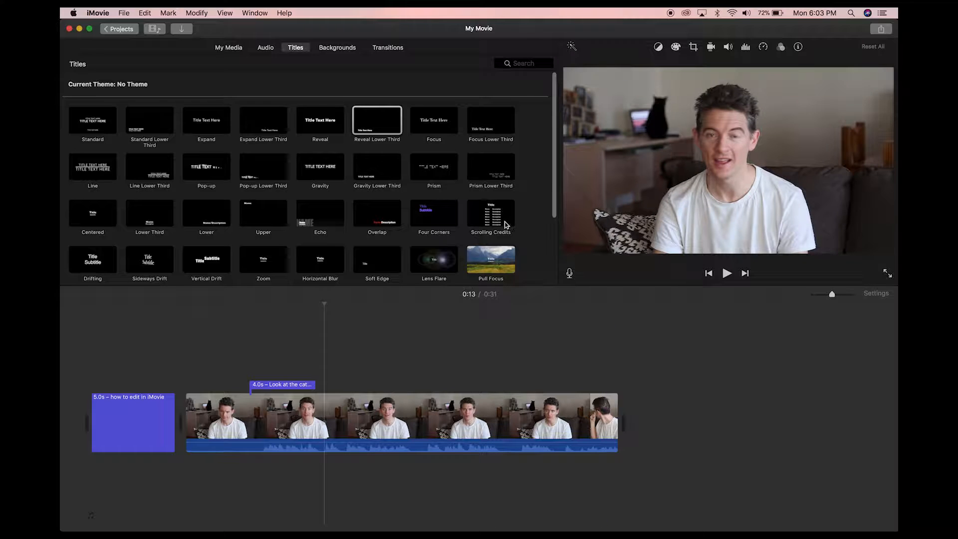
# Add a Scrolling Credits title after the end of the clip and change its heading to "Closing credits"
pyautogui.moveTo(497, 215); pyautogui.dragTo(633, 417)
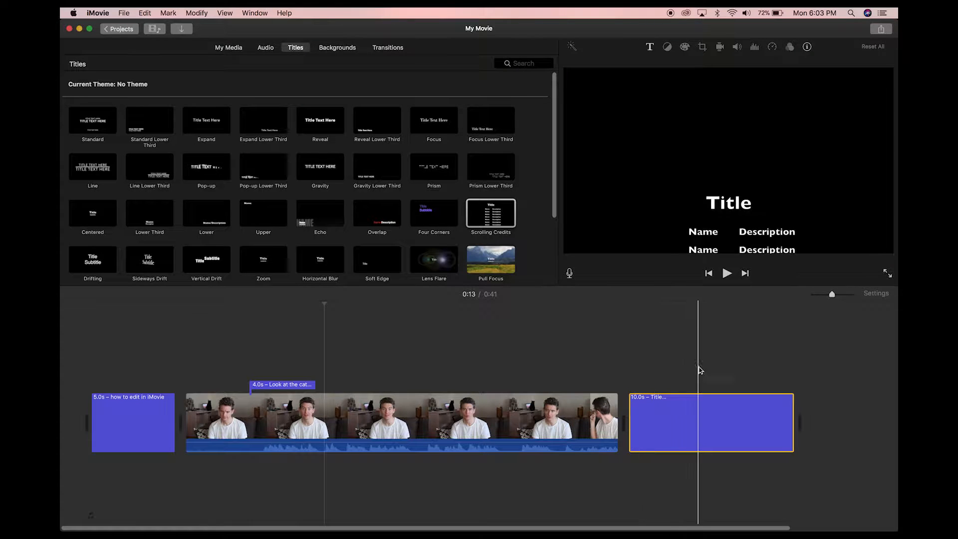
pyautogui.click(714, 425)
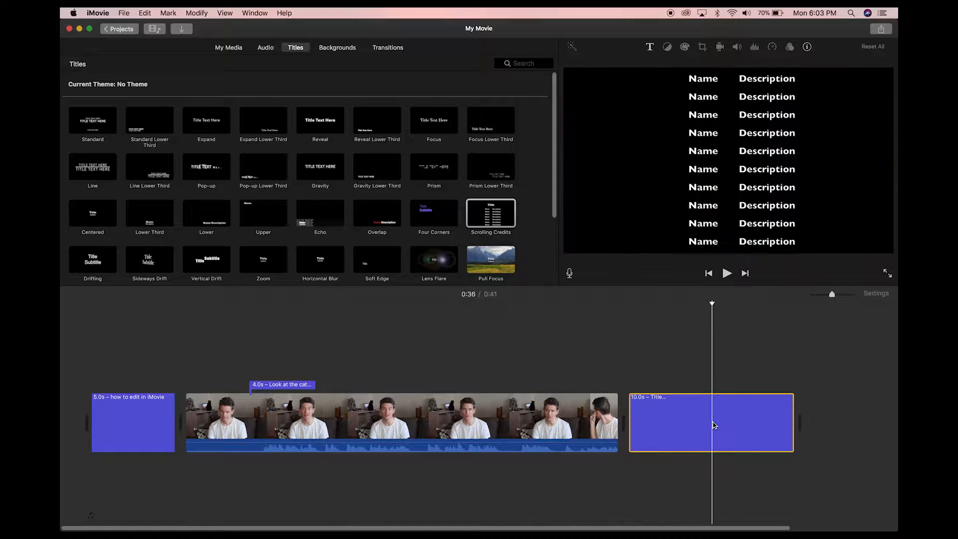
pyautogui.doubleClick(714, 424)
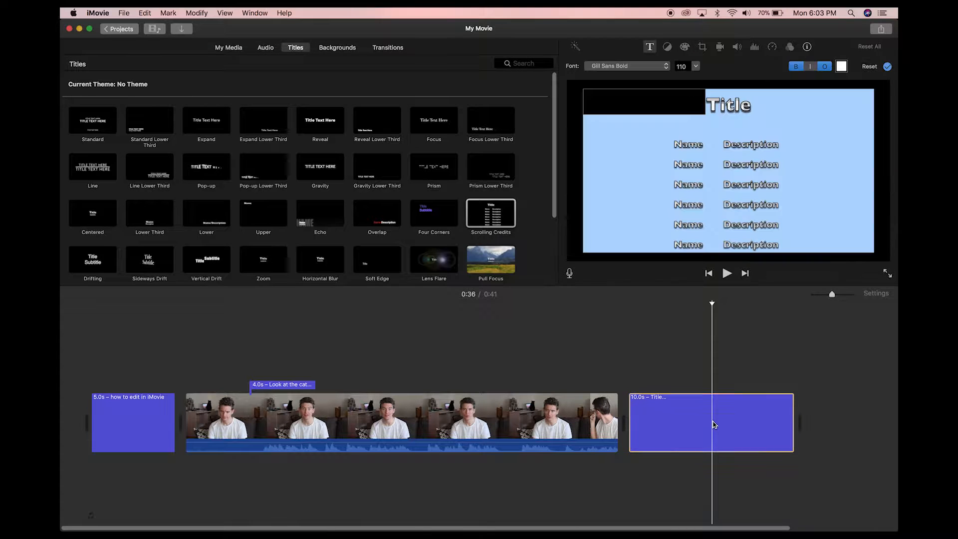
pyautogui.doubleClick(730, 105)
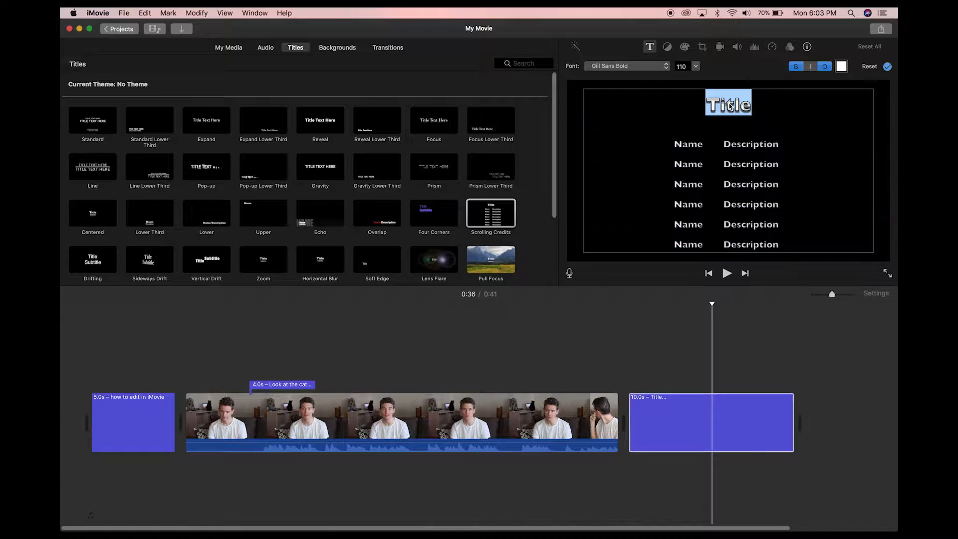
pyautogui.write('Clos')
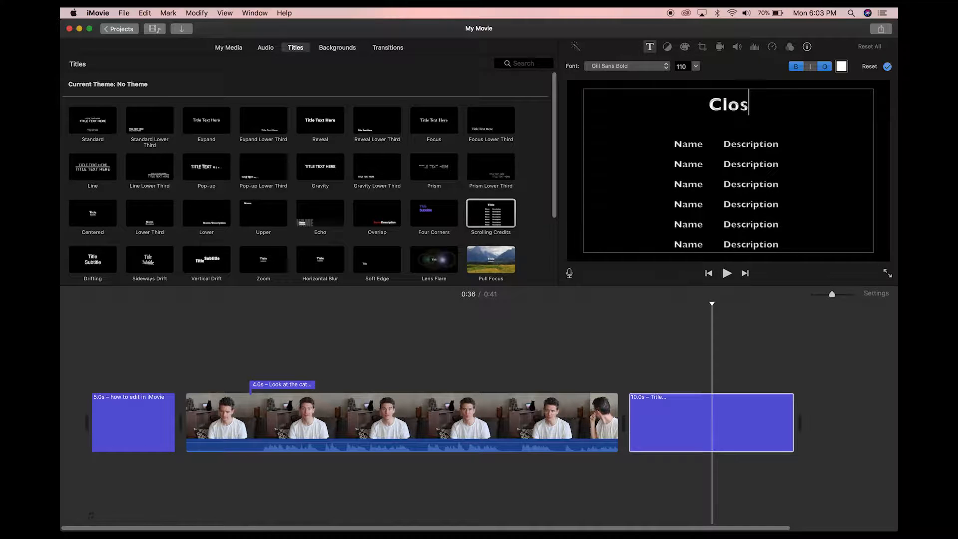
pyautogui.write('ing credits')
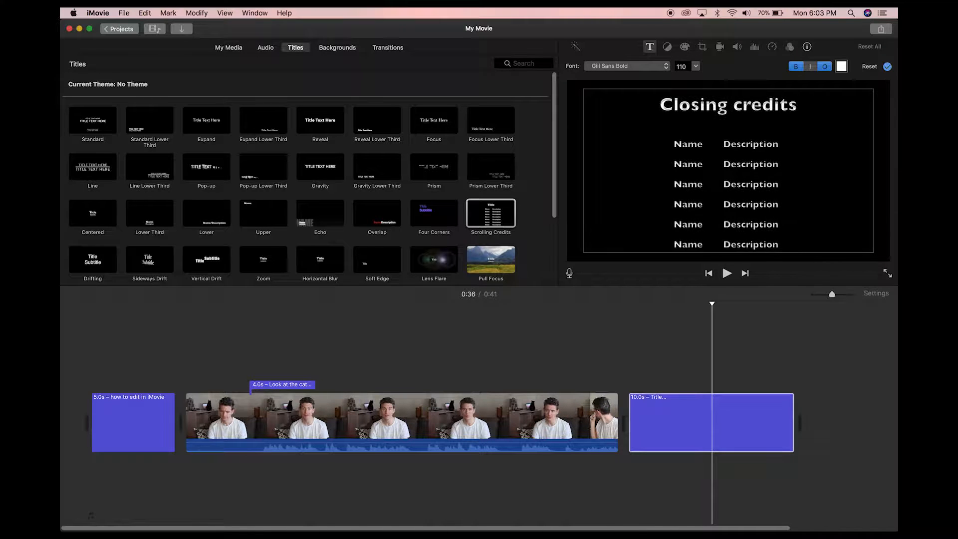
# Fill the first credits row with the first cat's name and the description "Cat in the background"
pyautogui.doubleClick(687, 144)
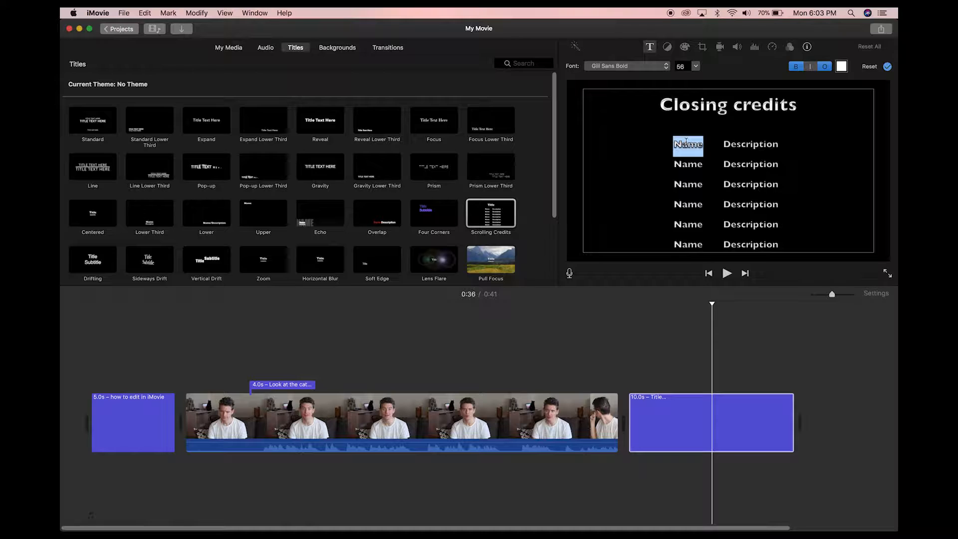
pyautogui.write('KC ')
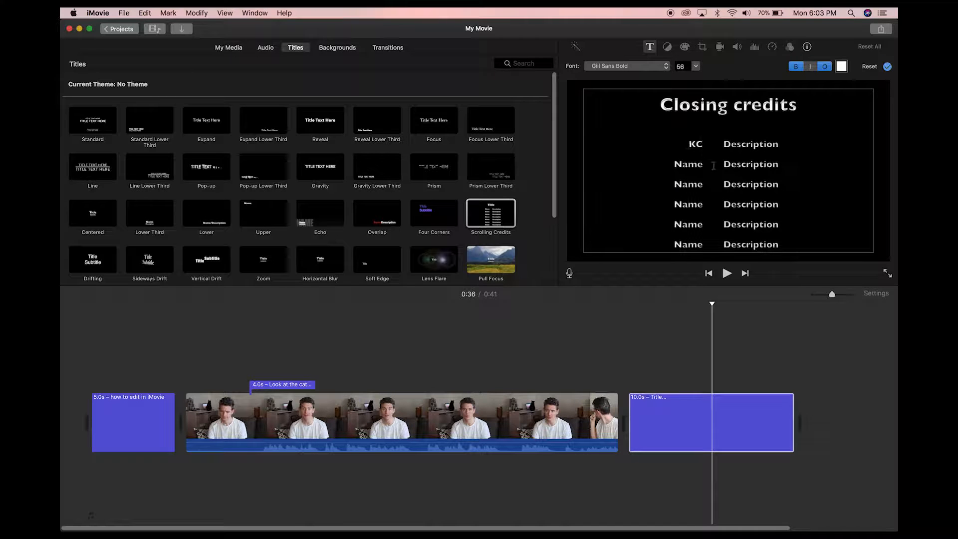
pyautogui.write('Cat')
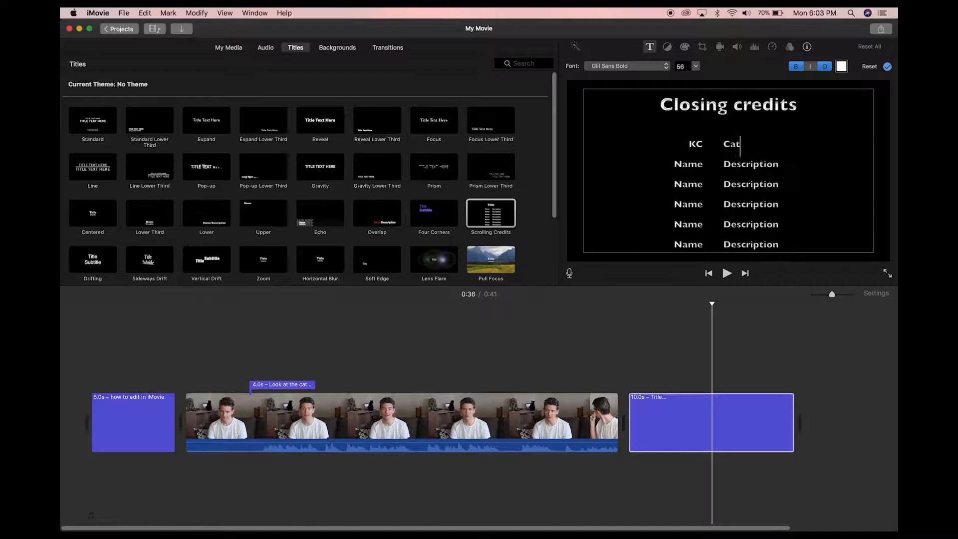
pyautogui.write(' in the ba')
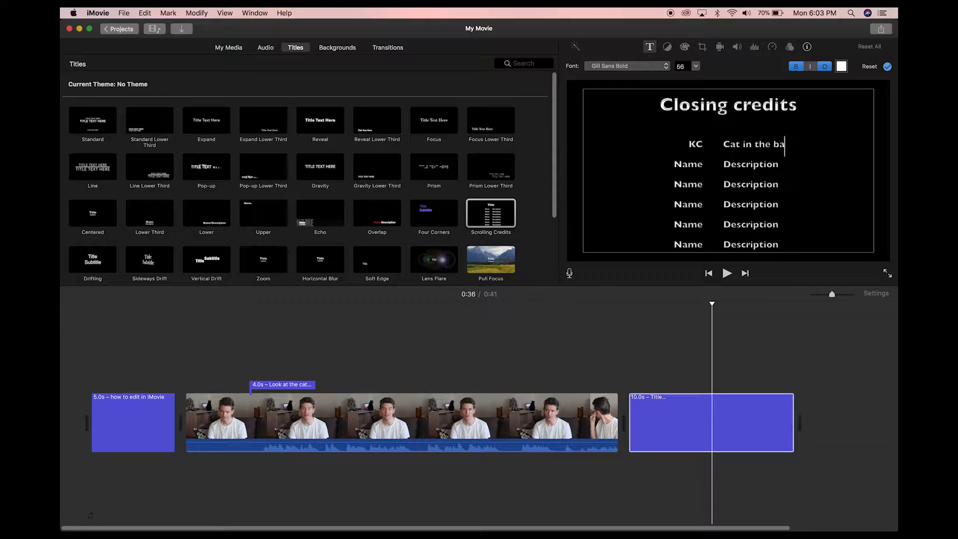
pyautogui.write('ckground ')
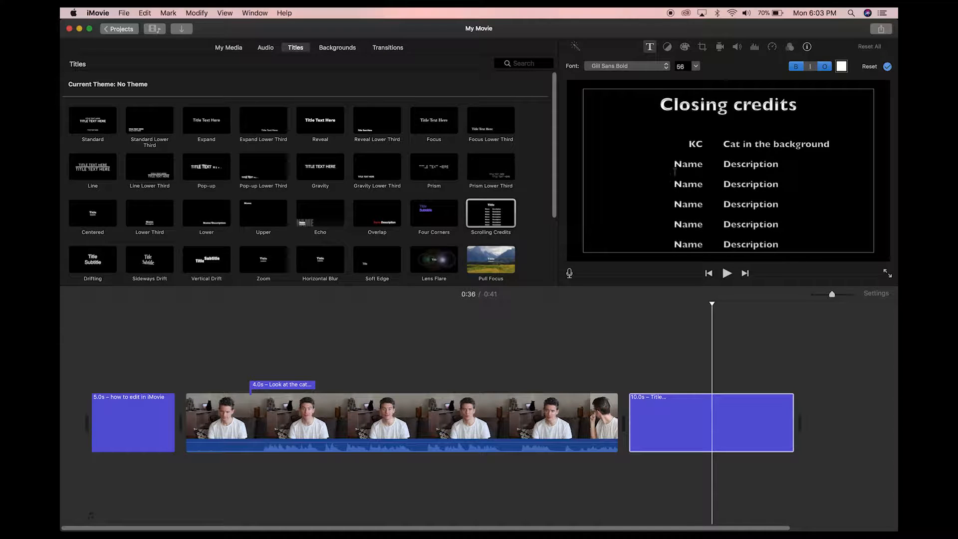
# Fill the second credits row with the other cat's name and the description "Cat that jumps on my lap"
pyautogui.write('Amira ')
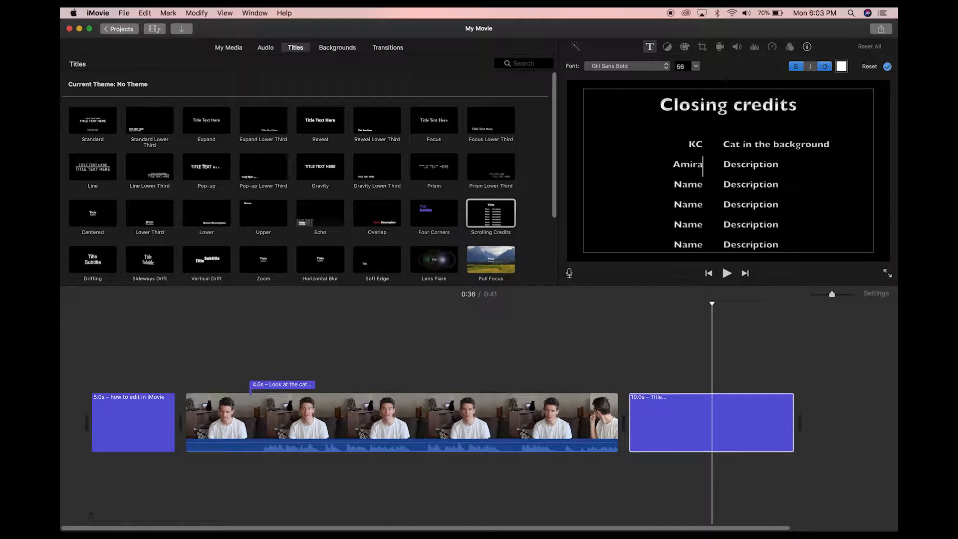
pyautogui.write('Cat that ju')
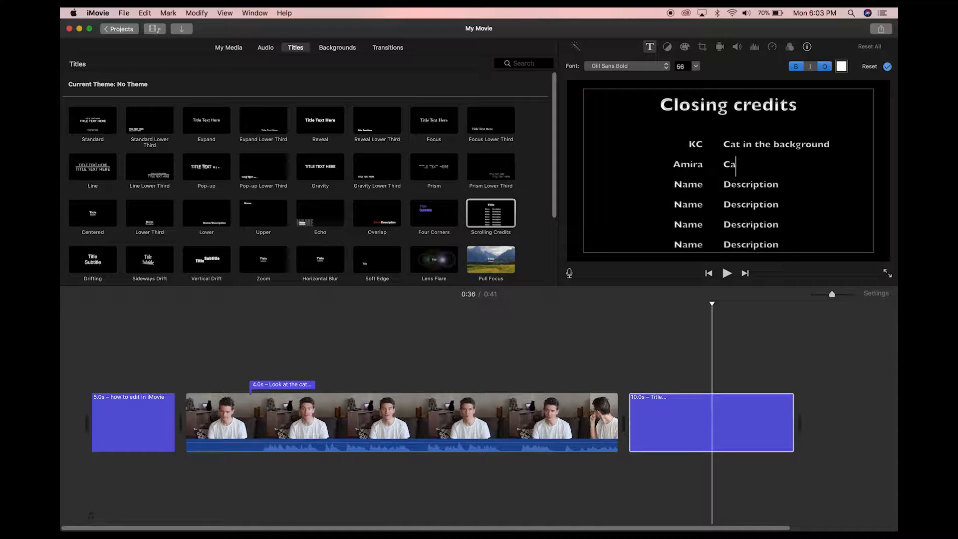
pyautogui.write('mp')
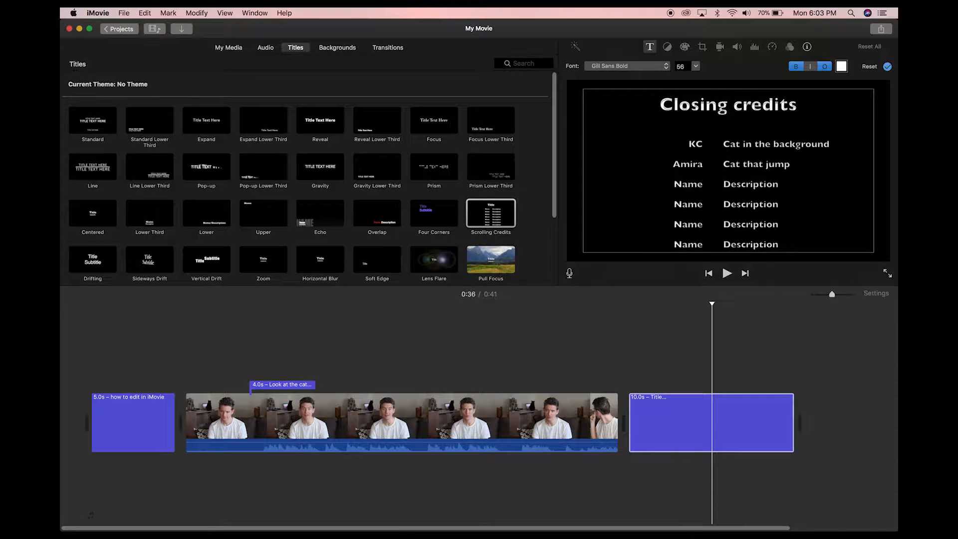
pyautogui.write('s on my')
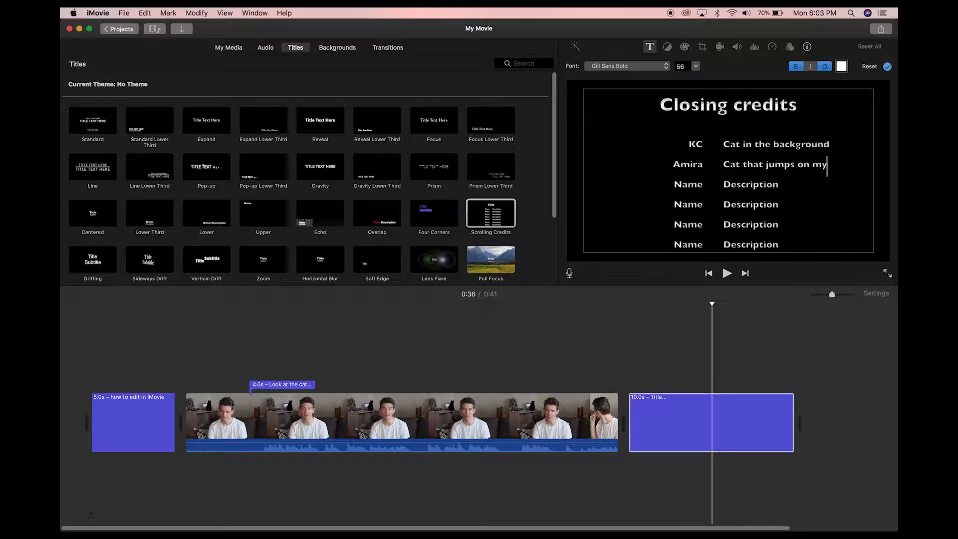
pyautogui.write(' lap')
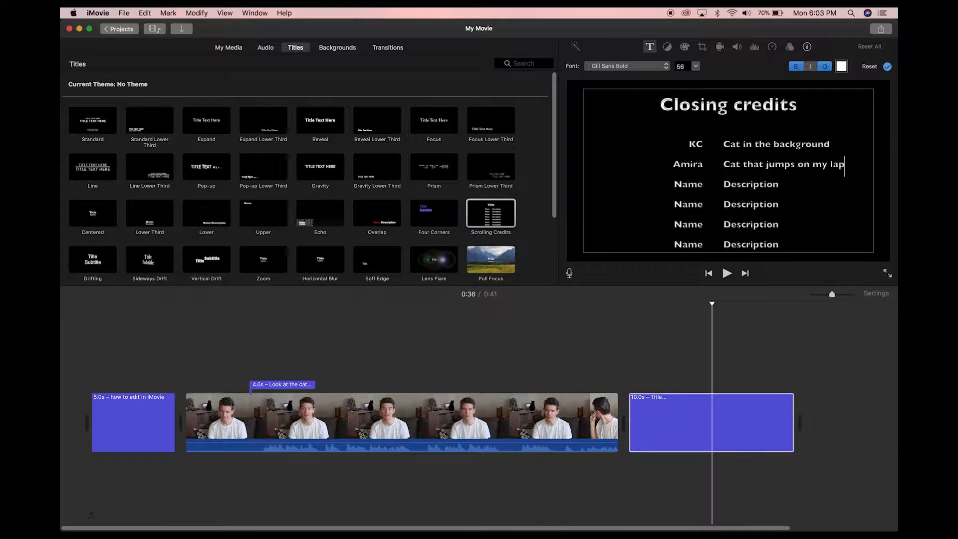
# Fill the third credits row with the presenter's first name and the description "Guy on couch"
pyautogui.doubleClick(691, 187)
pyautogui.write('Scott')
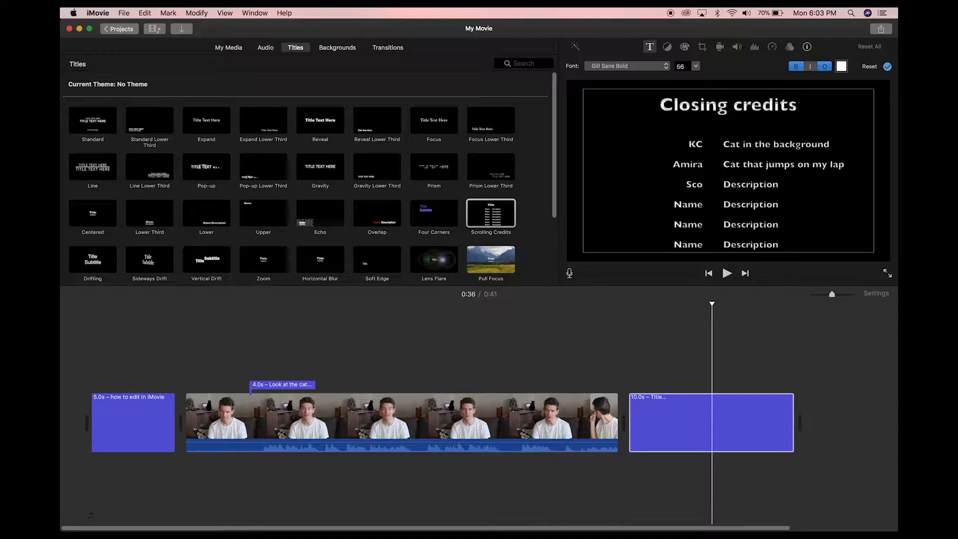
pyautogui.doubleClick(737, 186)
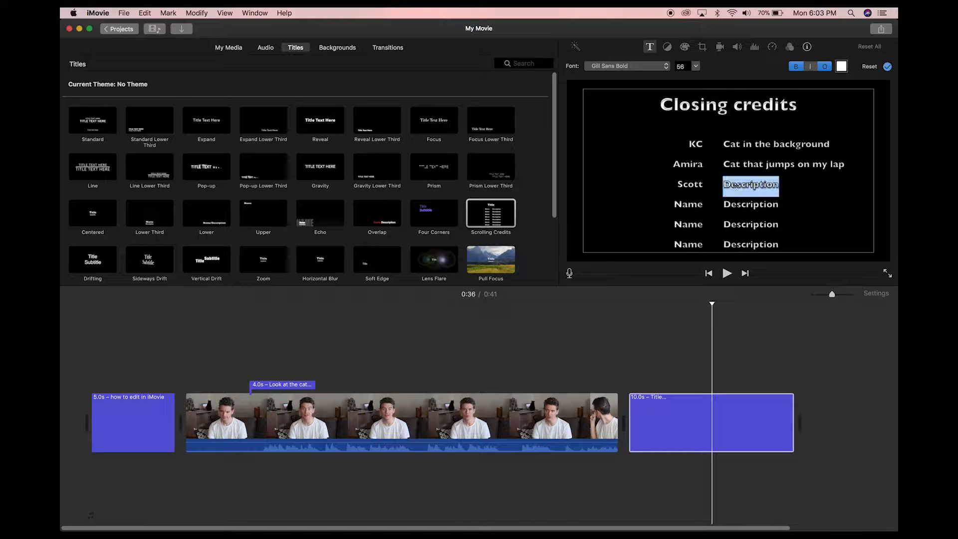
pyautogui.write('Guy on cou')
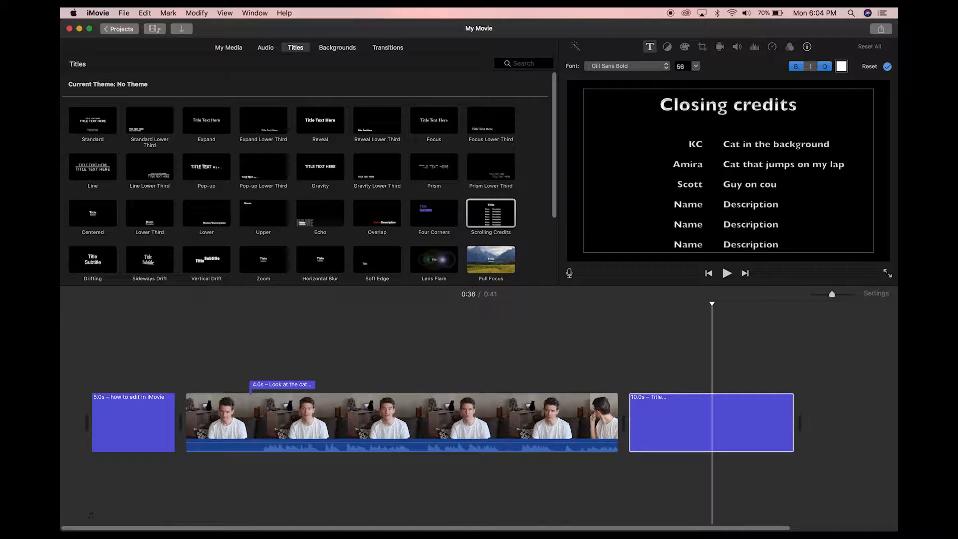
pyautogui.write('ch')
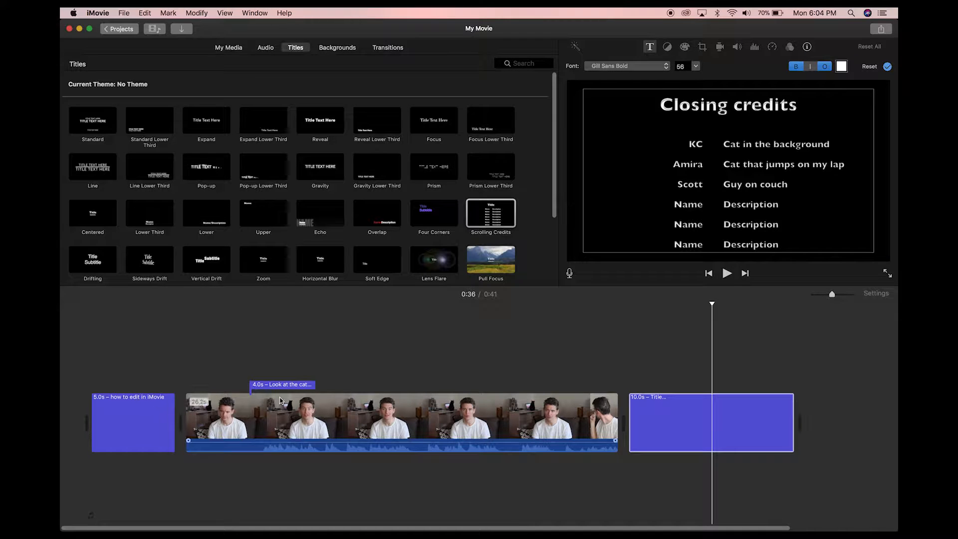
# Delete all unused Name and Description placeholder rows below the third credit
pyautogui.doubleClick(694, 206)
pyautogui.moveTo(673, 205); pyautogui.dragTo(771, 326)
pyautogui.press('BackSpace')
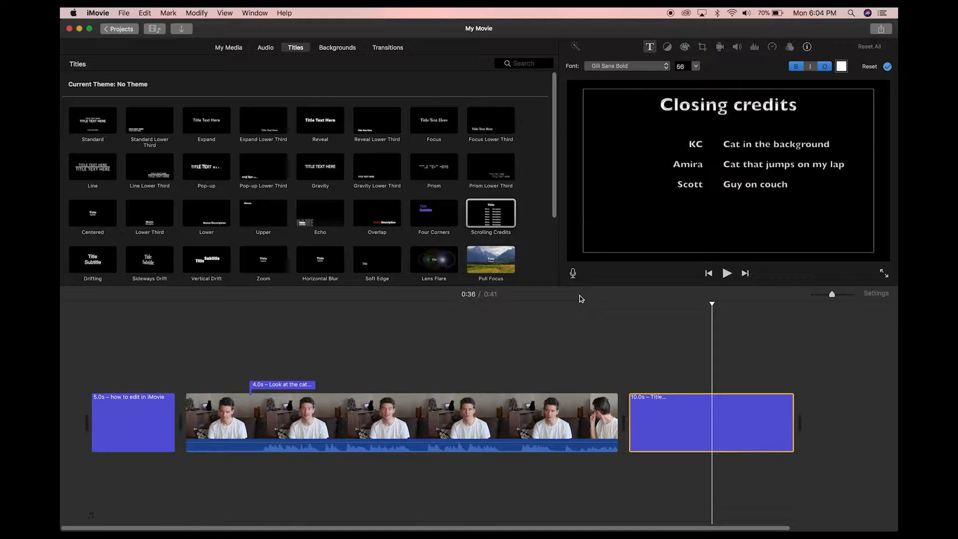
# Set up a file export of the movie and title it "How to edit in iMovie"
pyautogui.click(882, 30)
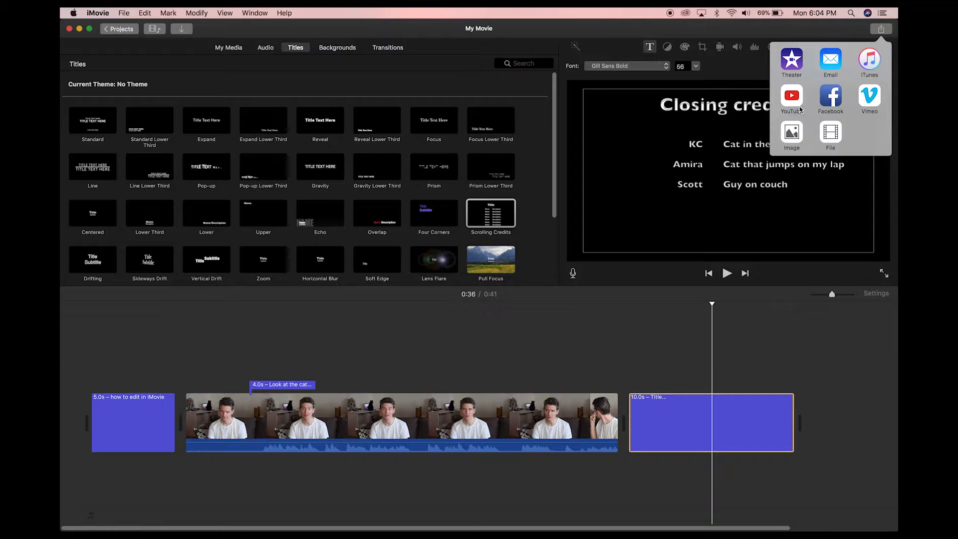
pyautogui.click(831, 132)
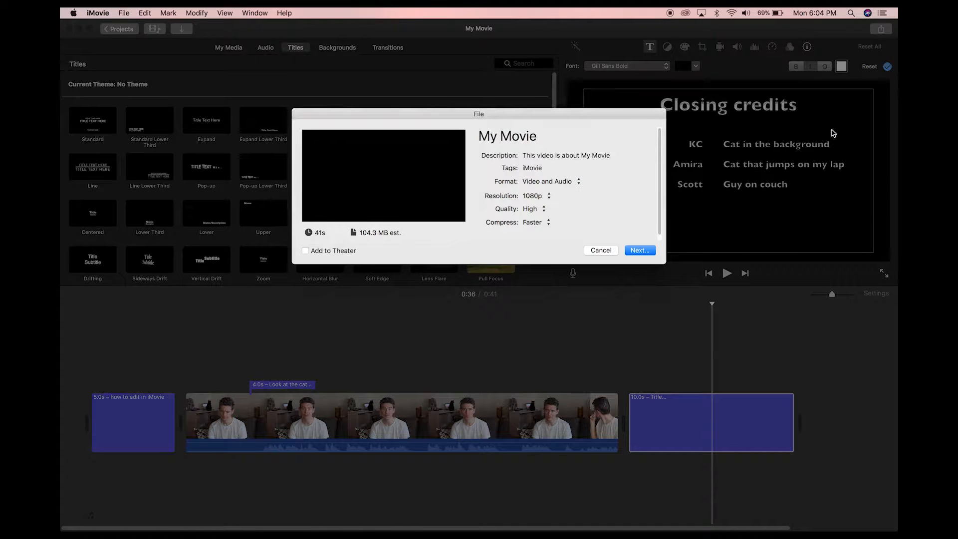
pyautogui.click(530, 136)
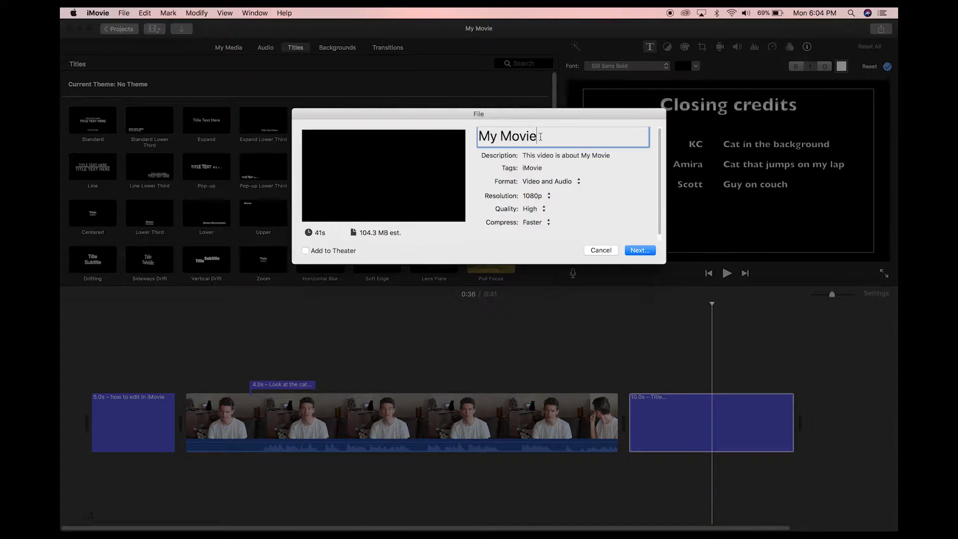
pyautogui.moveTo(541, 136); pyautogui.dragTo(459, 134)
pyautogui.write('How to edit in')
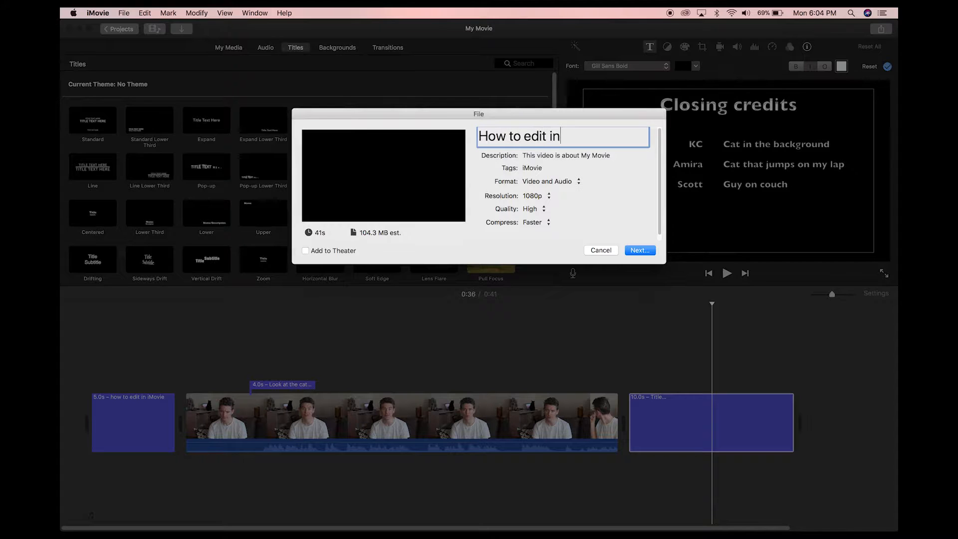
pyautogui.write(' iMovie')
# Proceed with the export settings and save the movie file to the iCloud Desktop folder
pyautogui.click(641, 252)
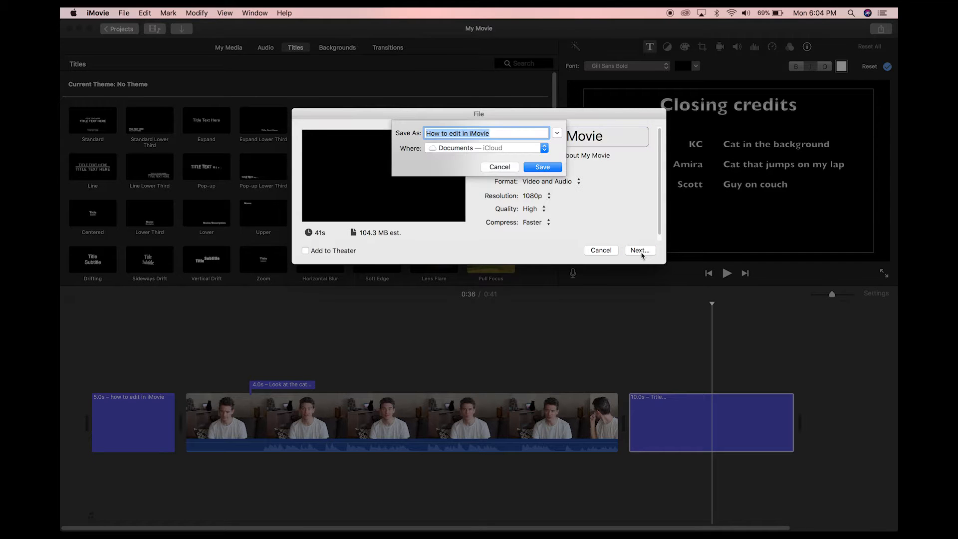
pyautogui.click(560, 134)
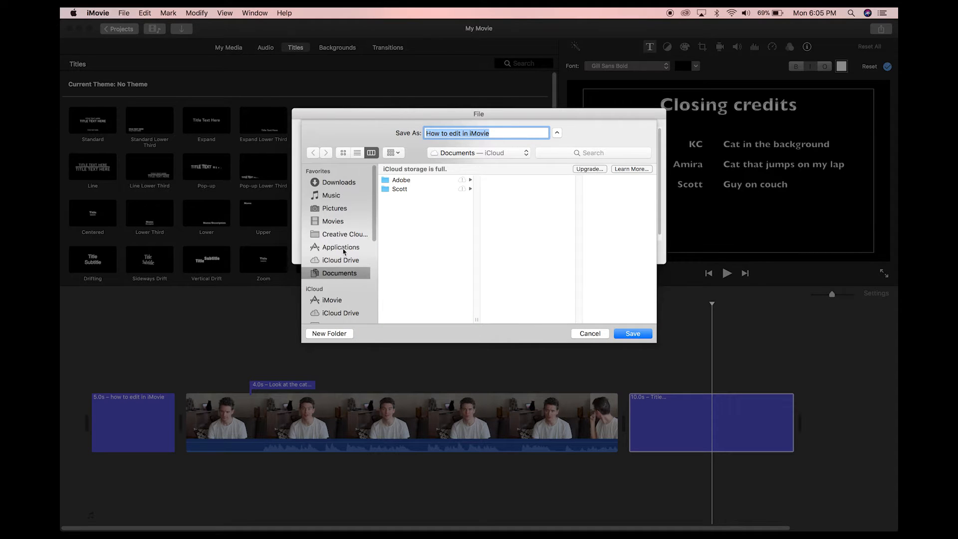
pyautogui.scroll(-3, 357, 240)
pyautogui.click(352, 259)
pyautogui.click(346, 270)
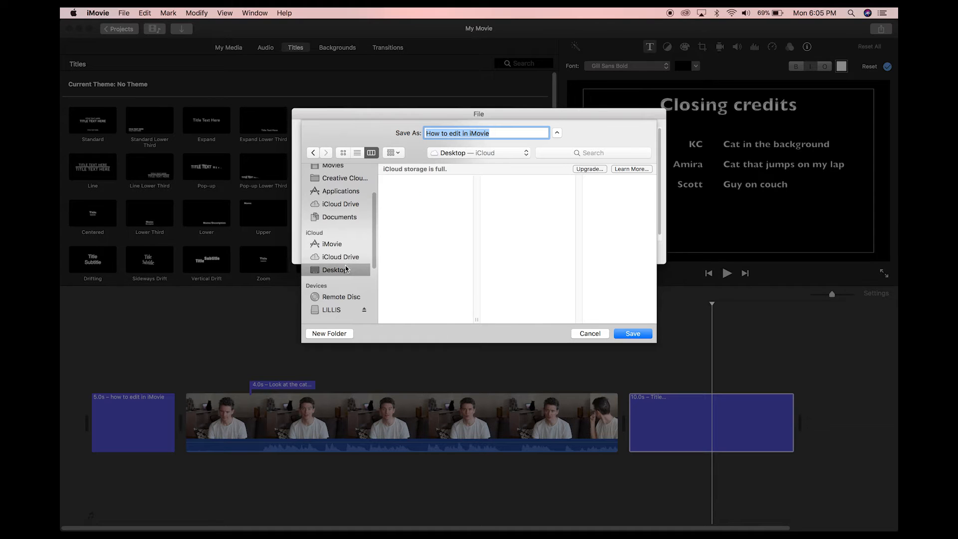
pyautogui.click(630, 333)
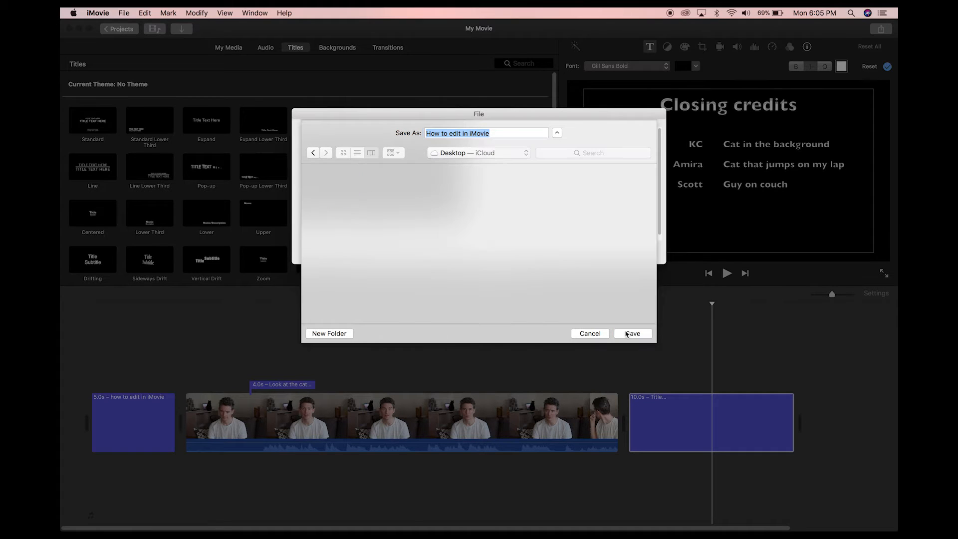